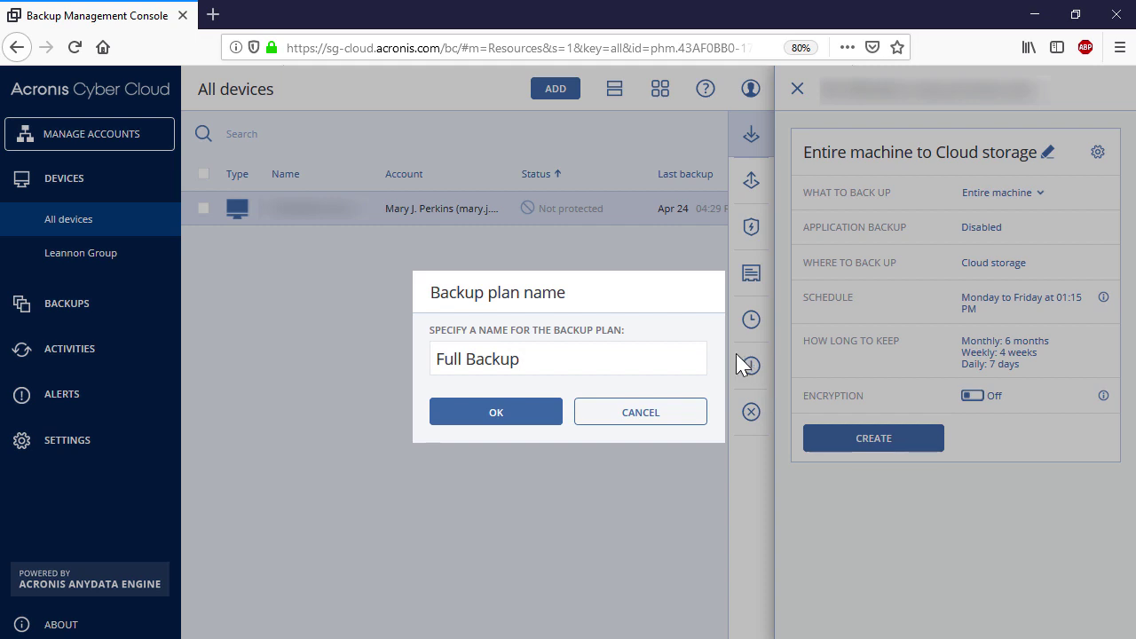
Confirm 'Full Backup' as the plan name and keep Entire machine as what to back up
left_click(518, 412)
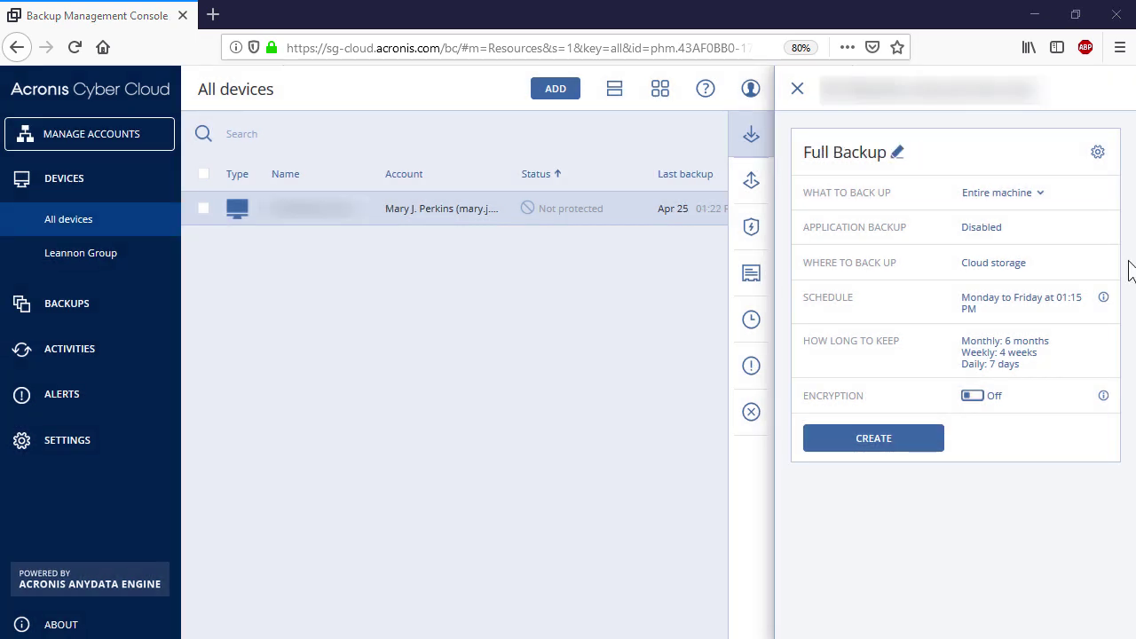
left_click(1034, 198)
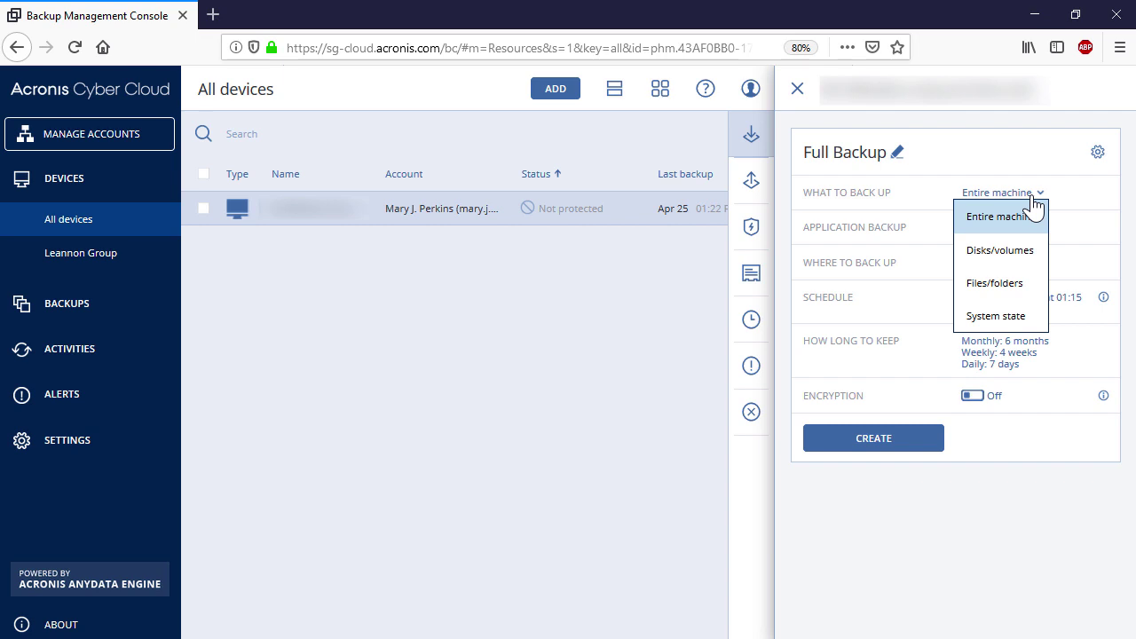
left_click(1018, 218)
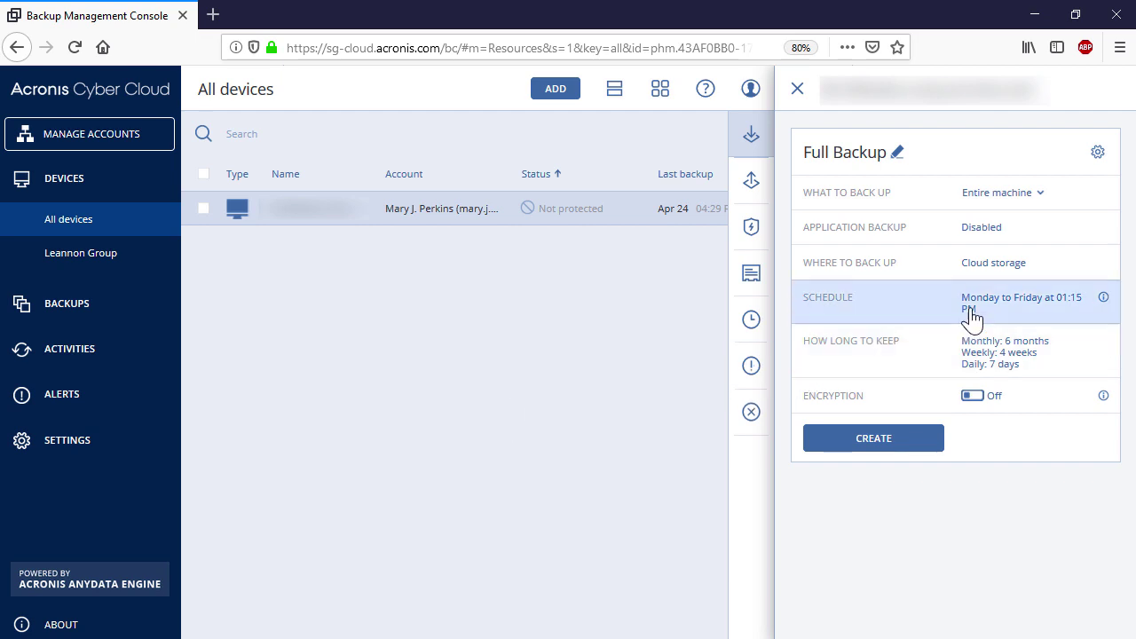
Keep Cloud storage as destination and schedule the backup for Fridays only at 11:00 PM
left_click(1002, 266)
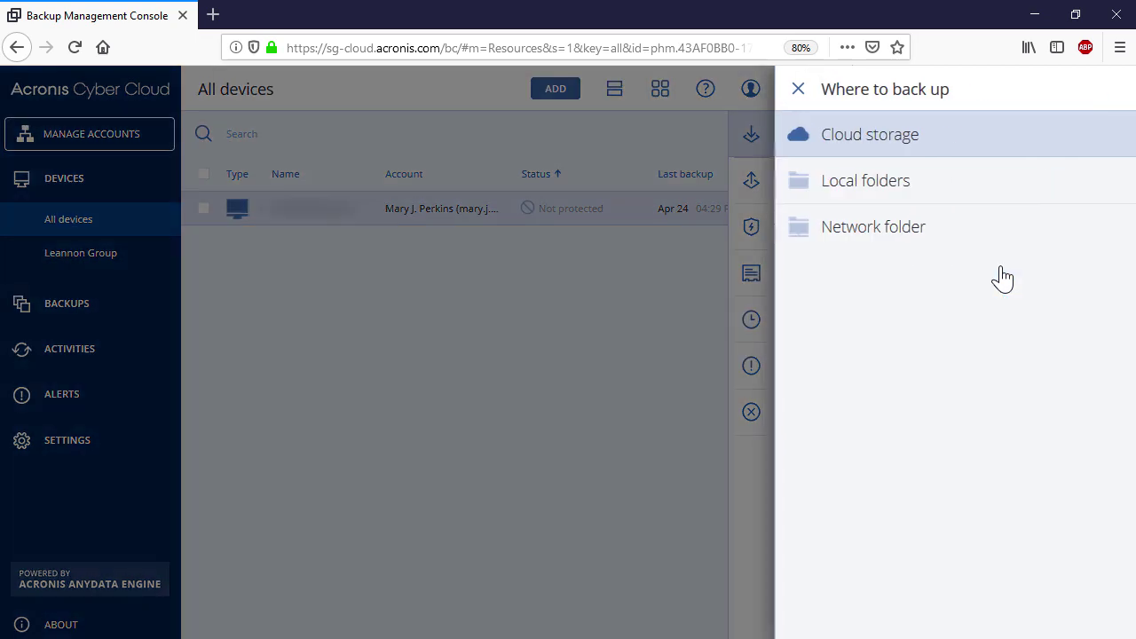
left_click(954, 145)
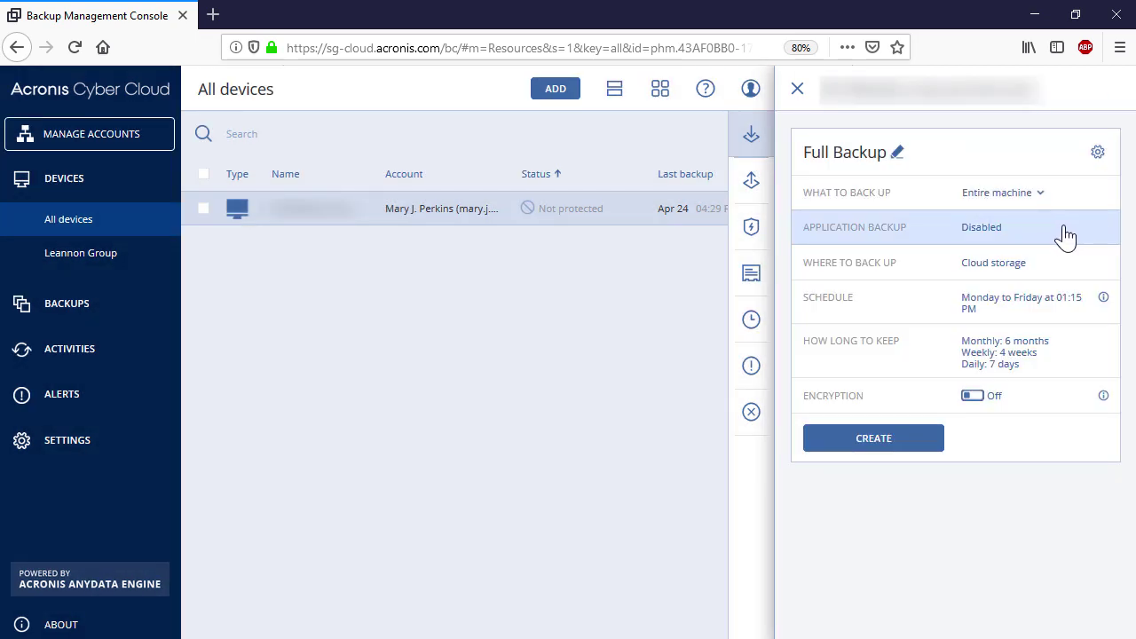
left_click(1011, 310)
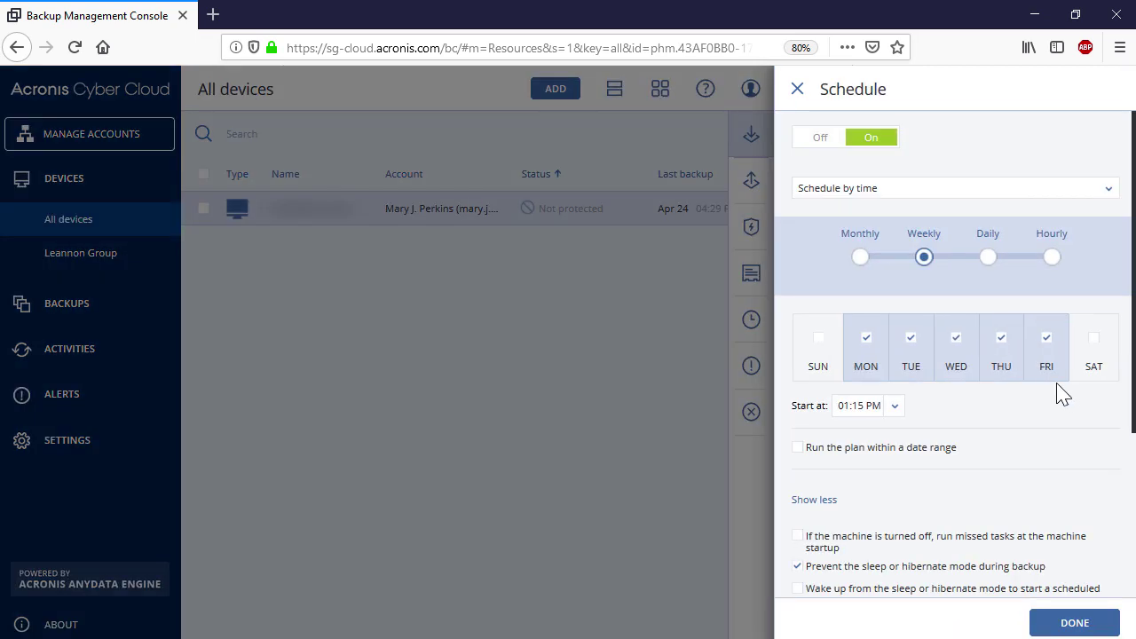
left_click(991, 323)
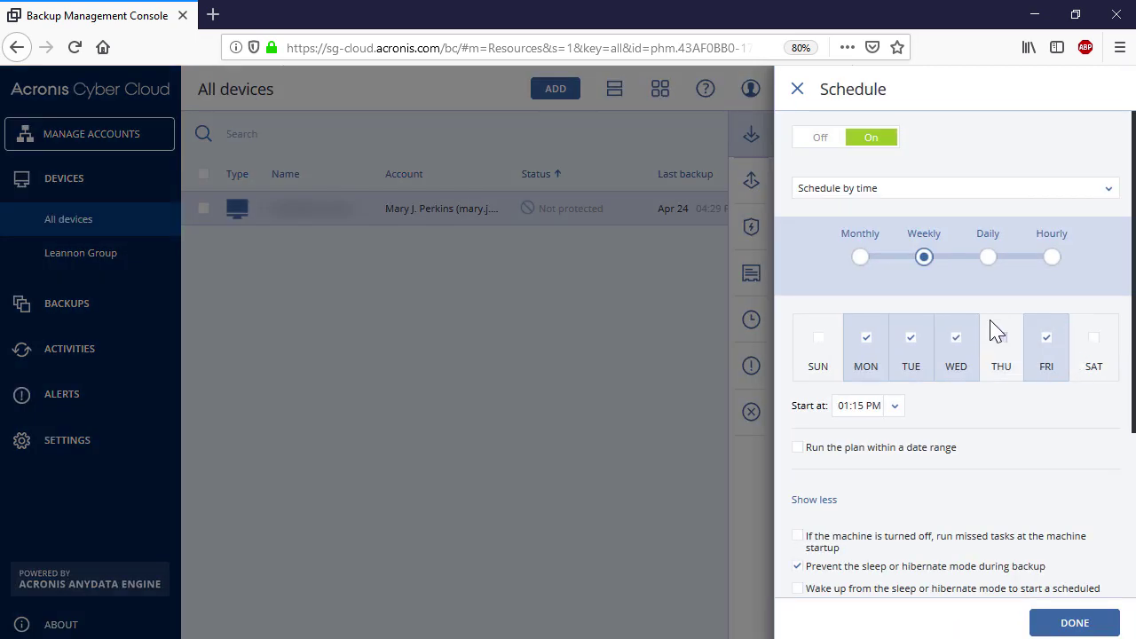
left_click(958, 345)
left_click(914, 345)
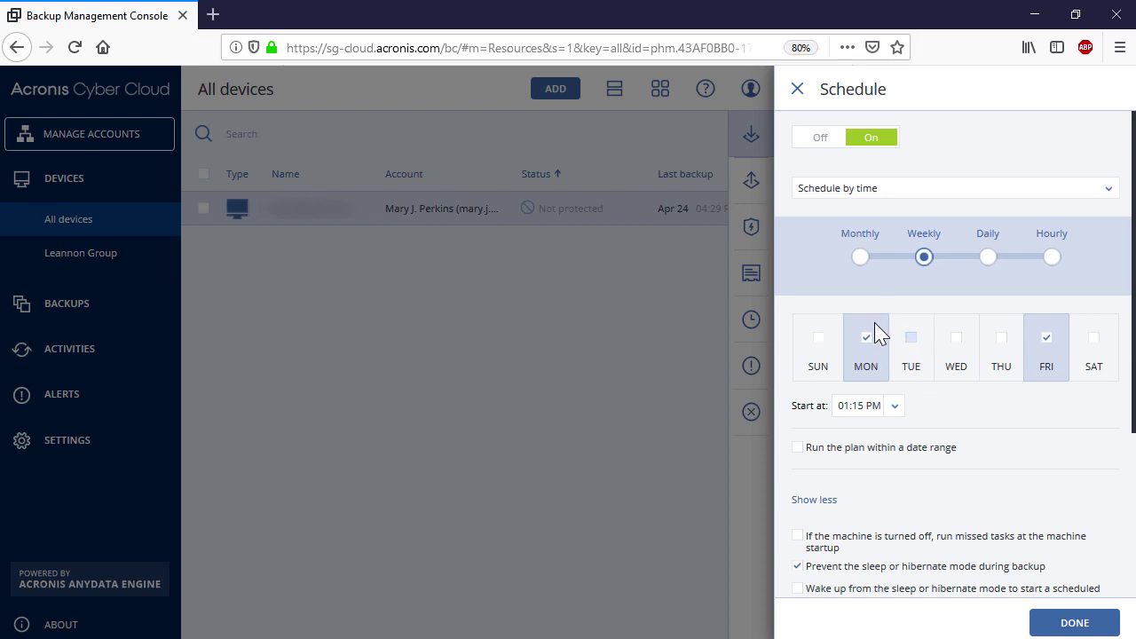
left_click(872, 337)
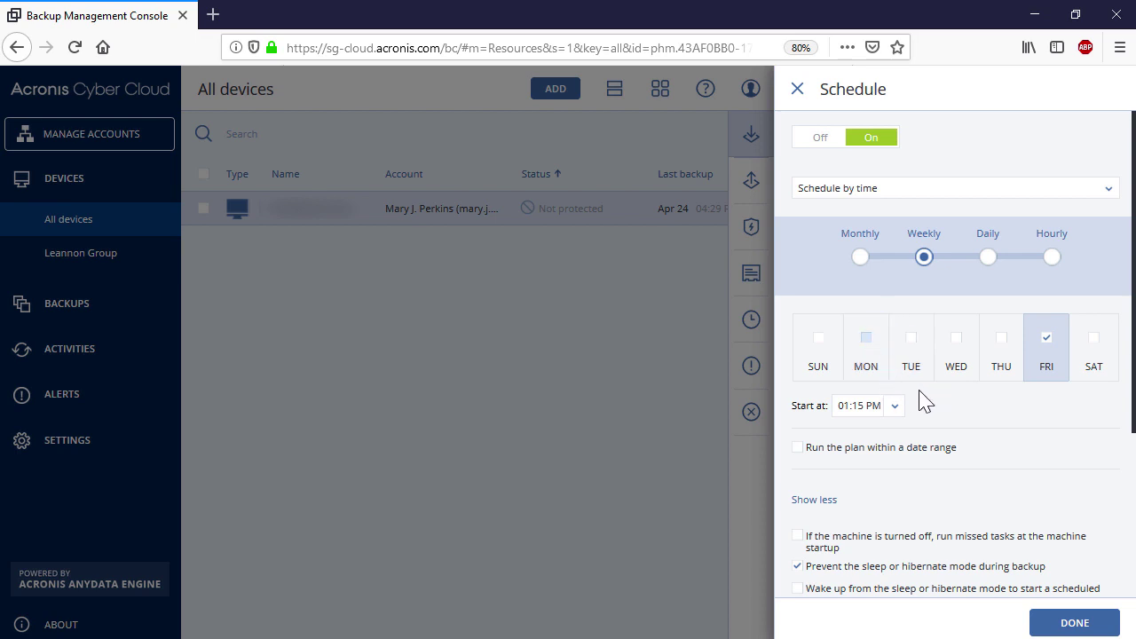
left_click(896, 408)
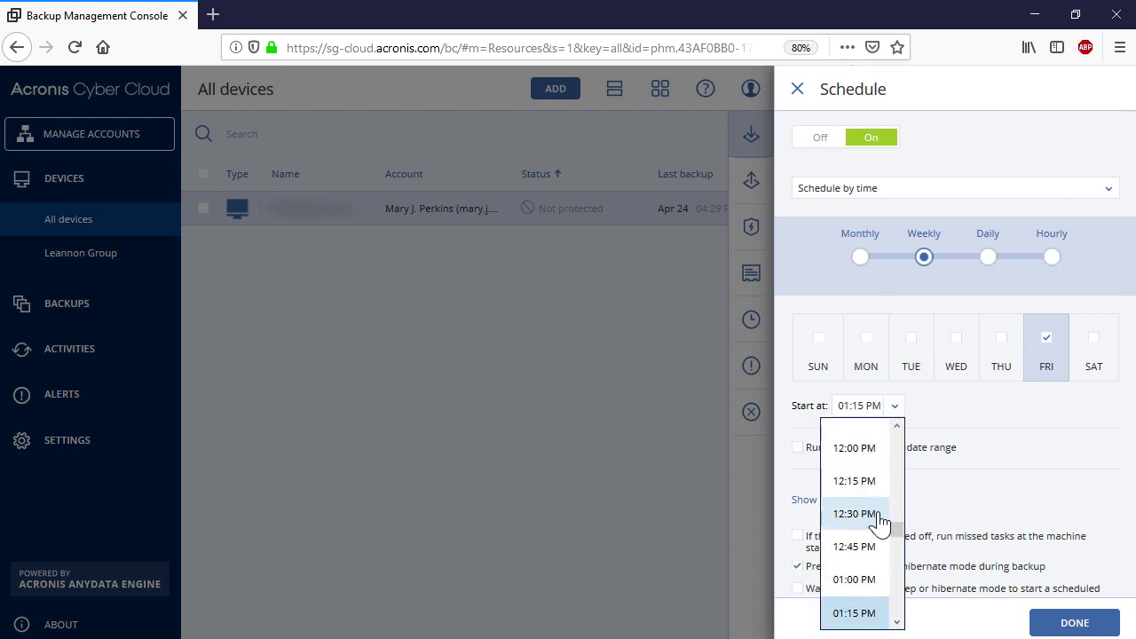
left_click_drag(895, 530, 897, 622)
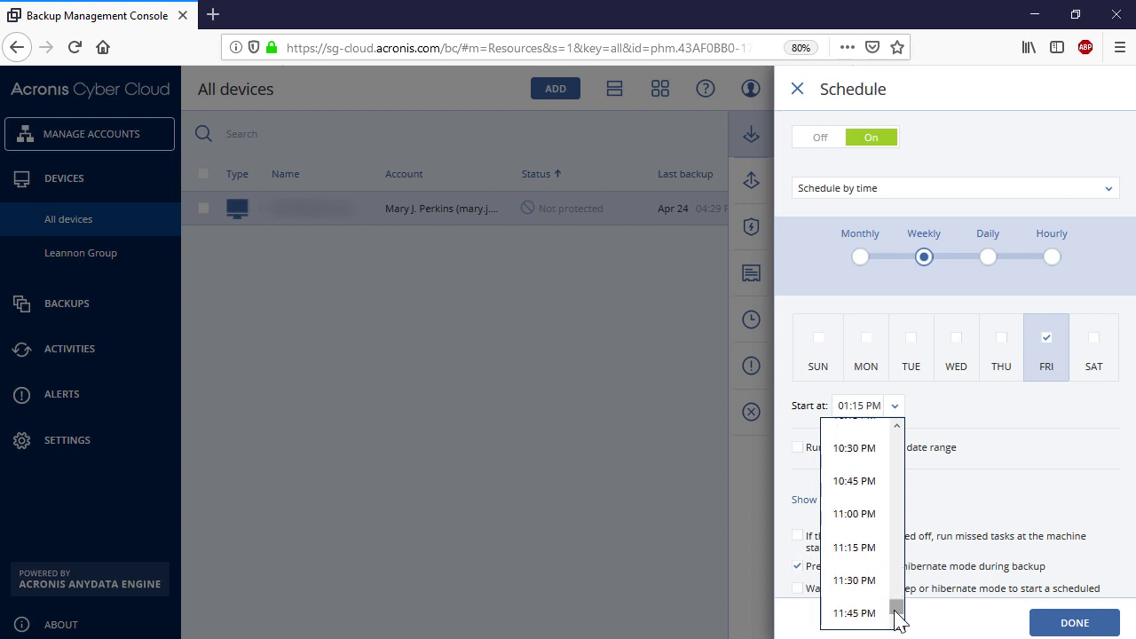
left_click(854, 517)
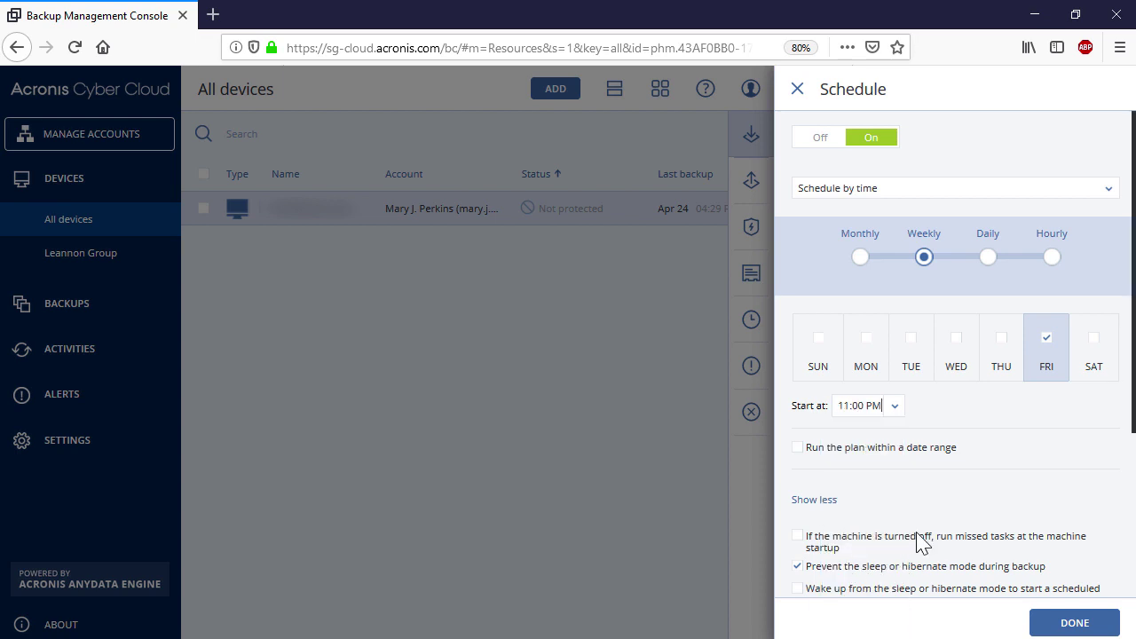
left_click(1059, 622)
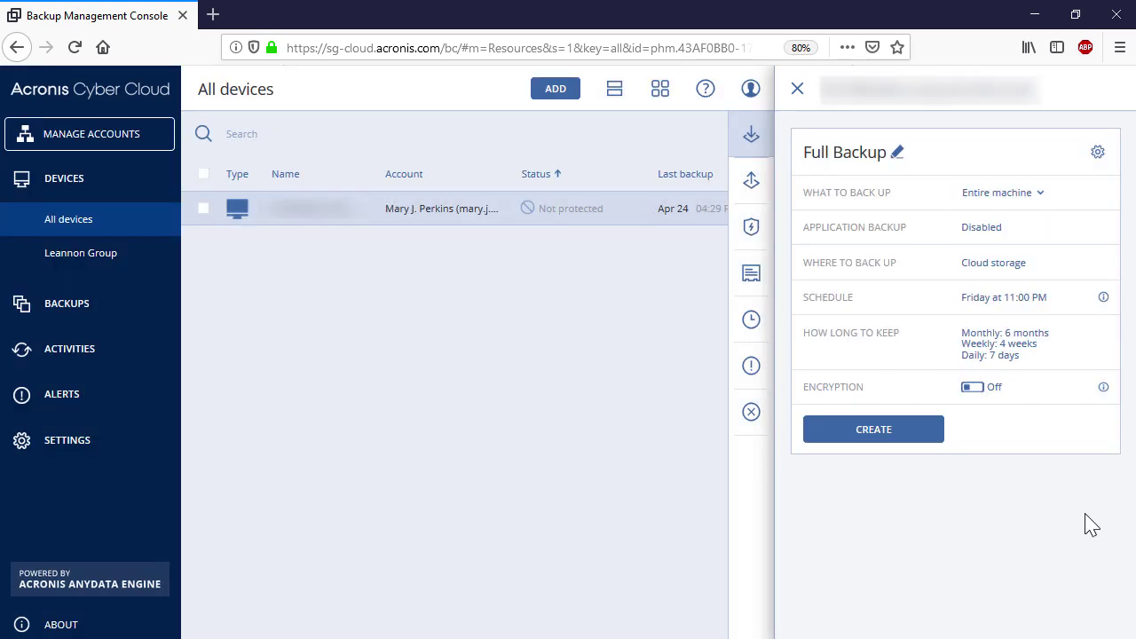
Leave retention cleanup by backup age unchanged, then bring up the plan's backup options
left_click(1006, 359)
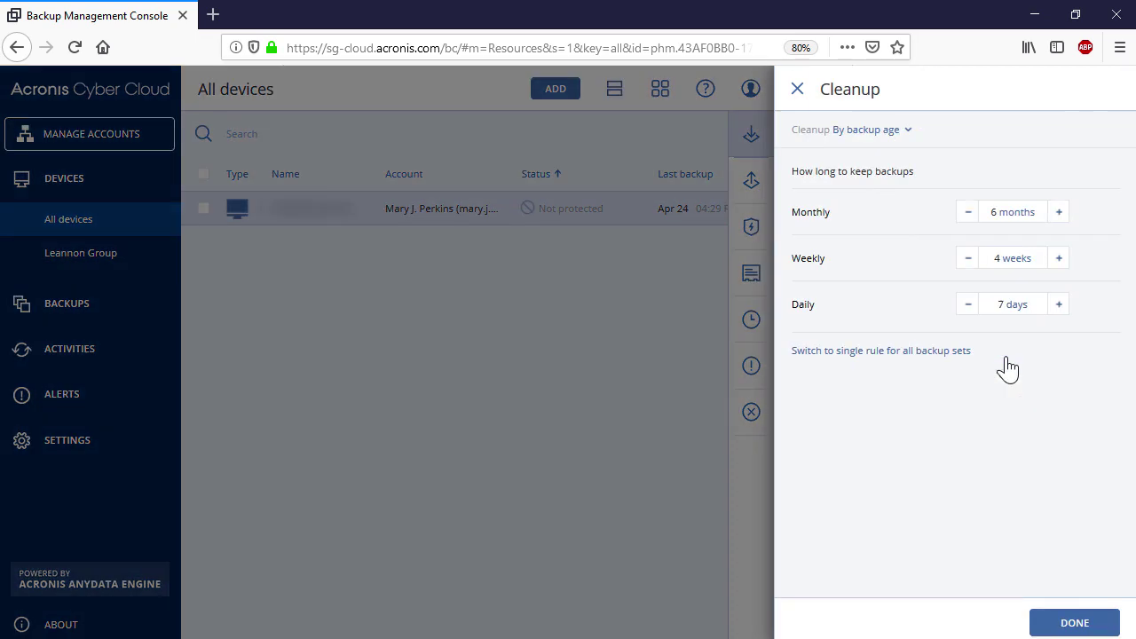
left_click(906, 131)
left_click(879, 160)
left_click(1038, 623)
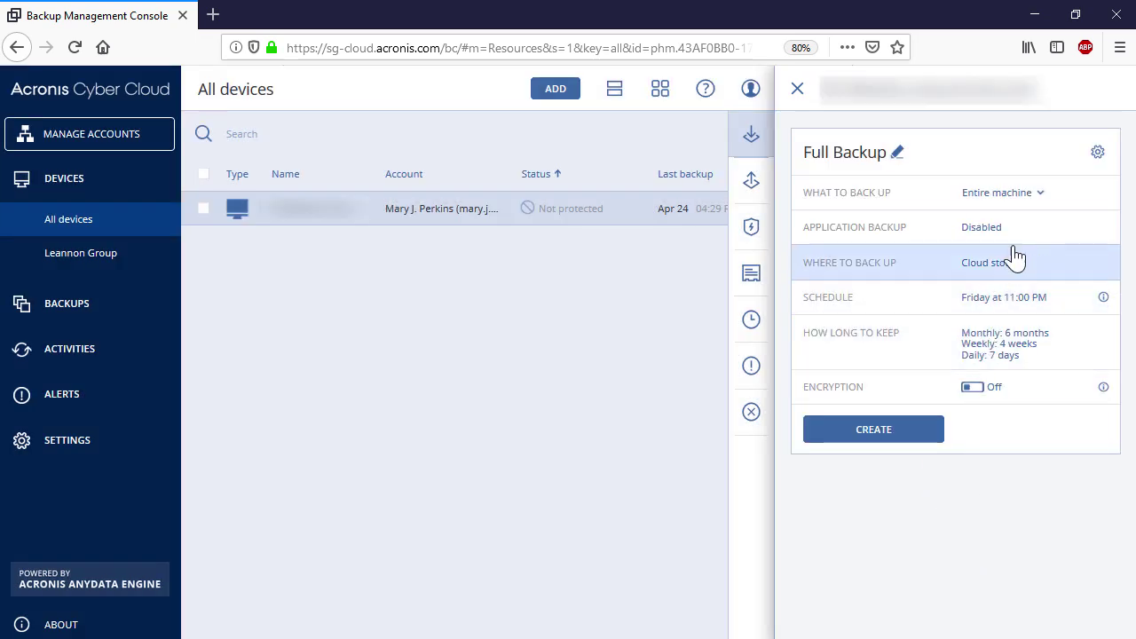
left_click(1098, 152)
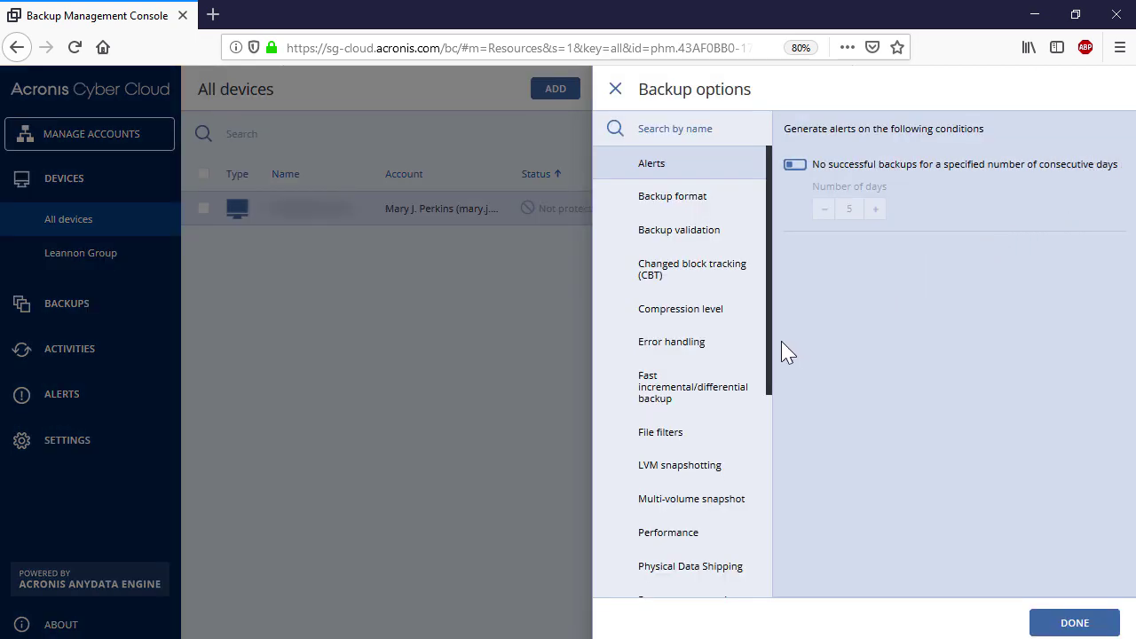
Set Physical Data Shipping to Yes in the backup options
left_click_drag(769, 365, 766, 464)
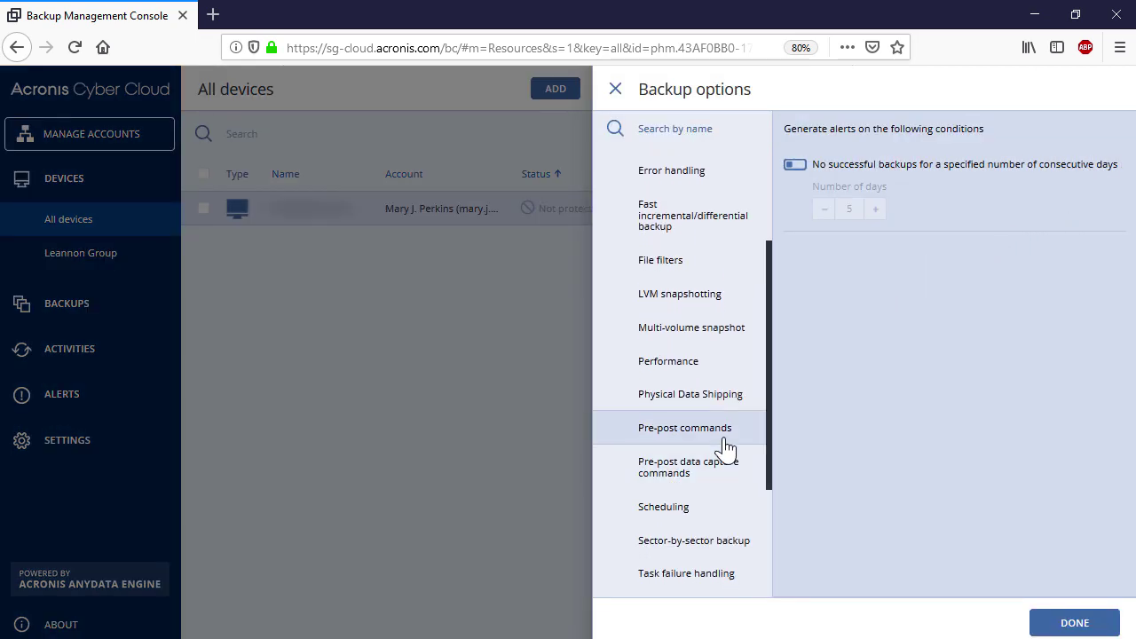
left_click(701, 403)
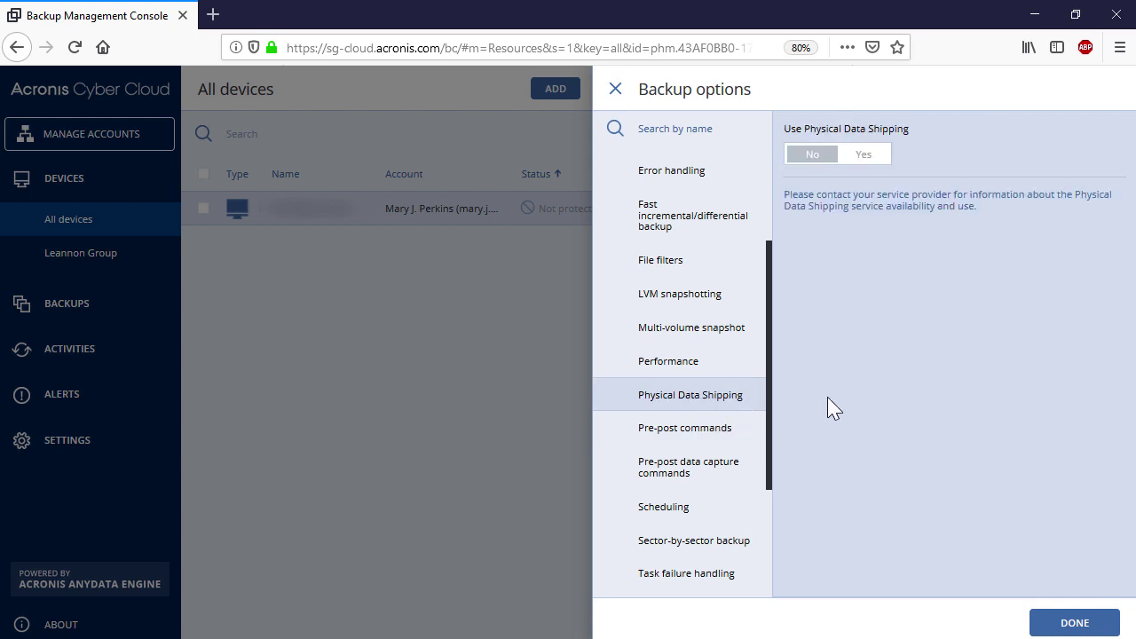
left_click(873, 156)
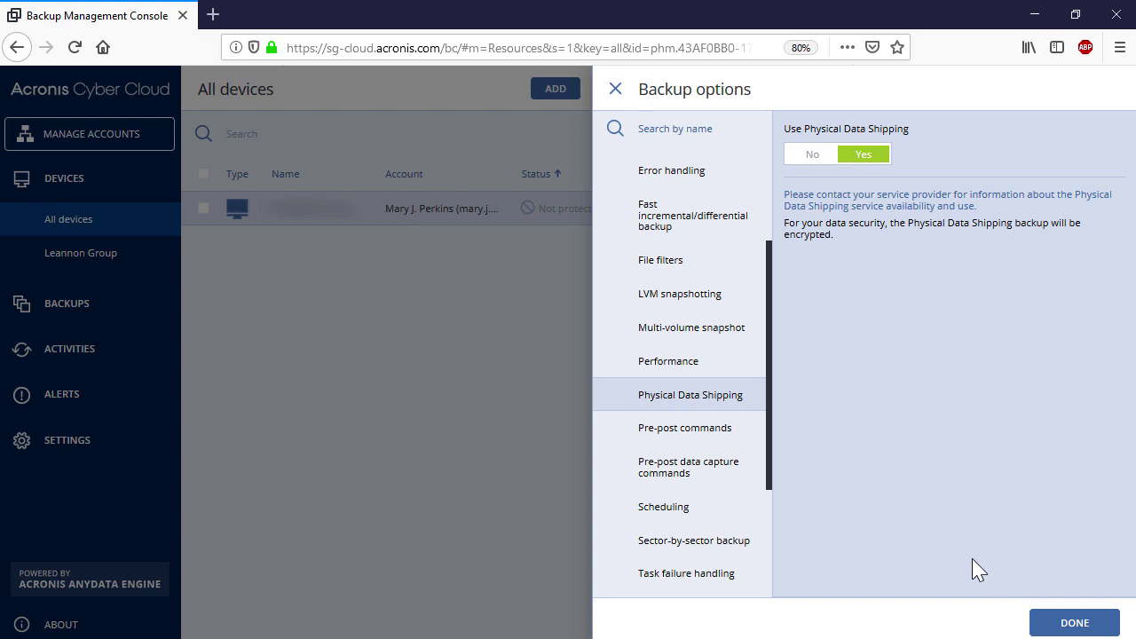
left_click(1044, 623)
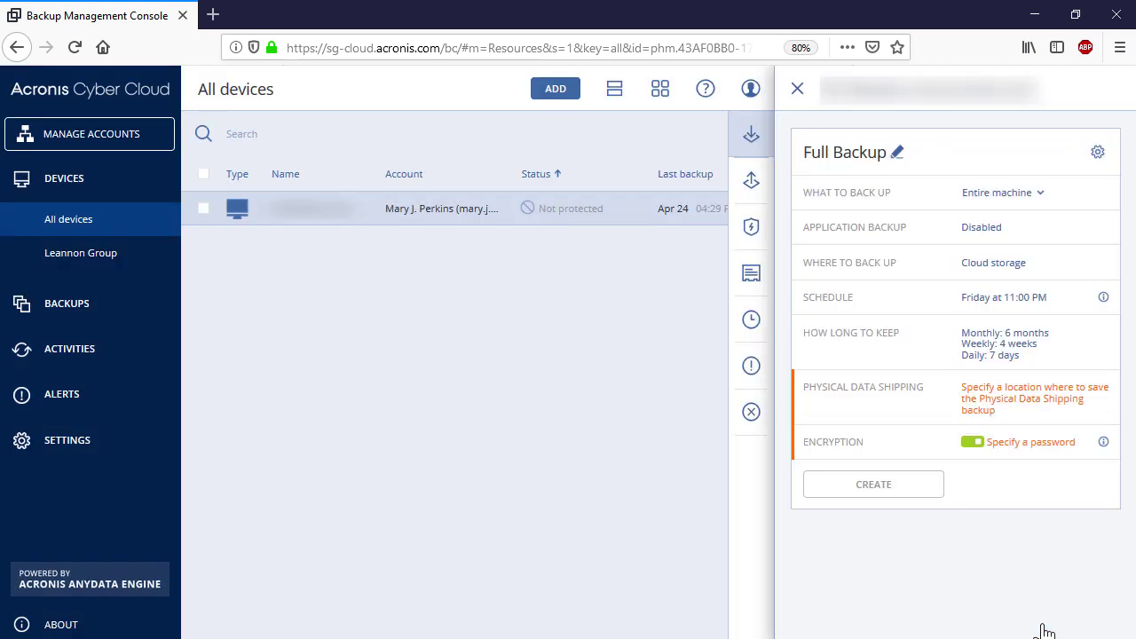
Store the shipping backup in the local folder D:\
left_click(1023, 423)
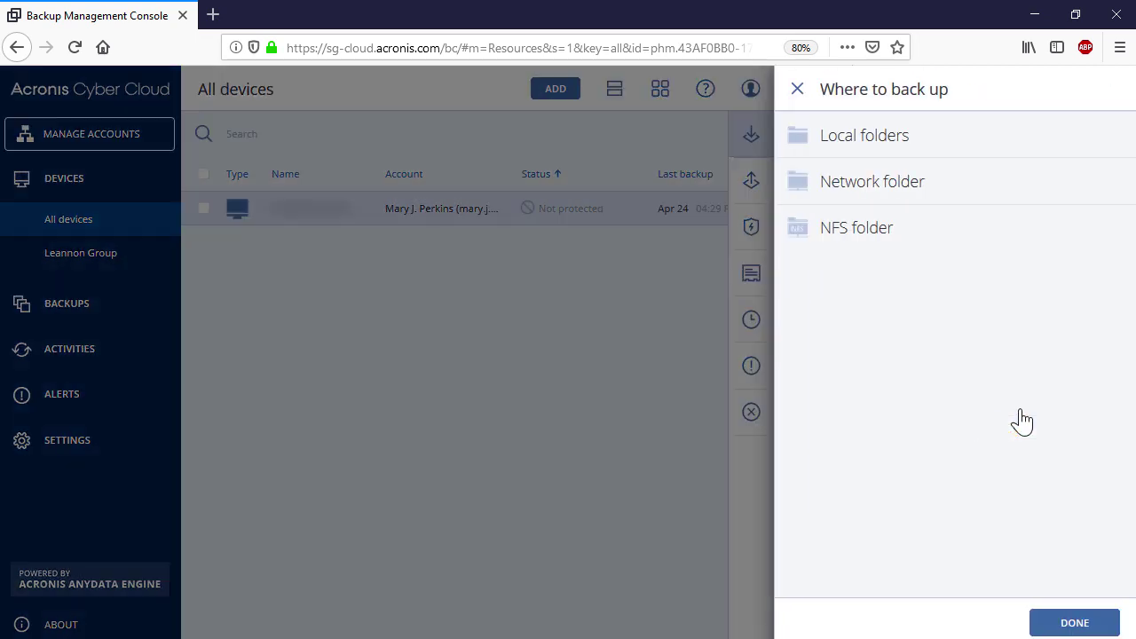
left_click(939, 150)
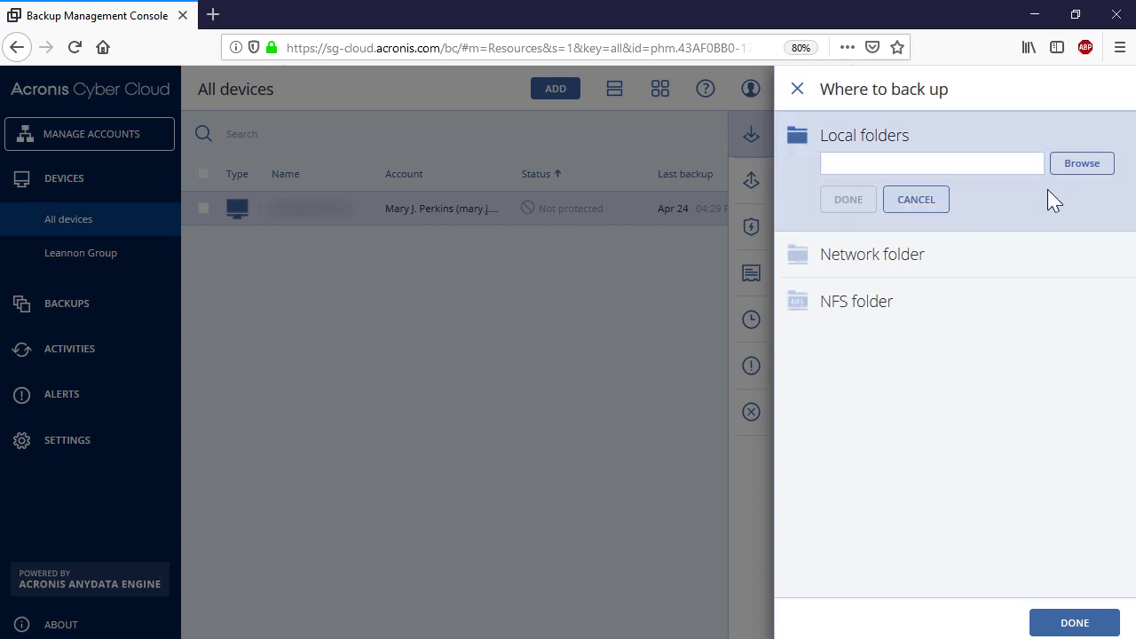
left_click(1081, 169)
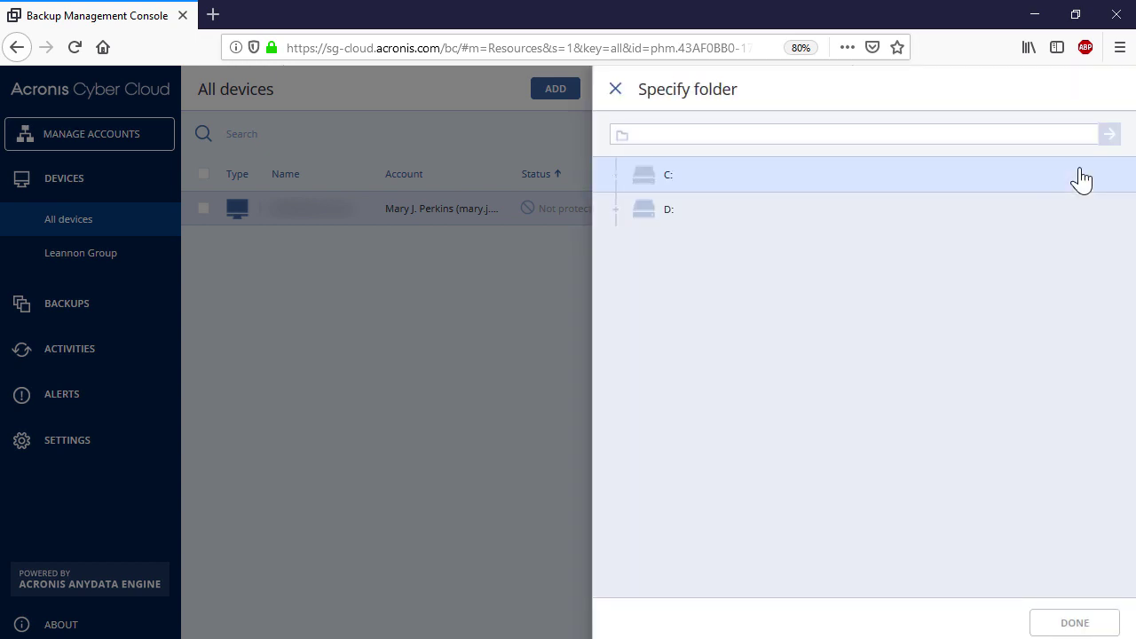
left_click(1028, 215)
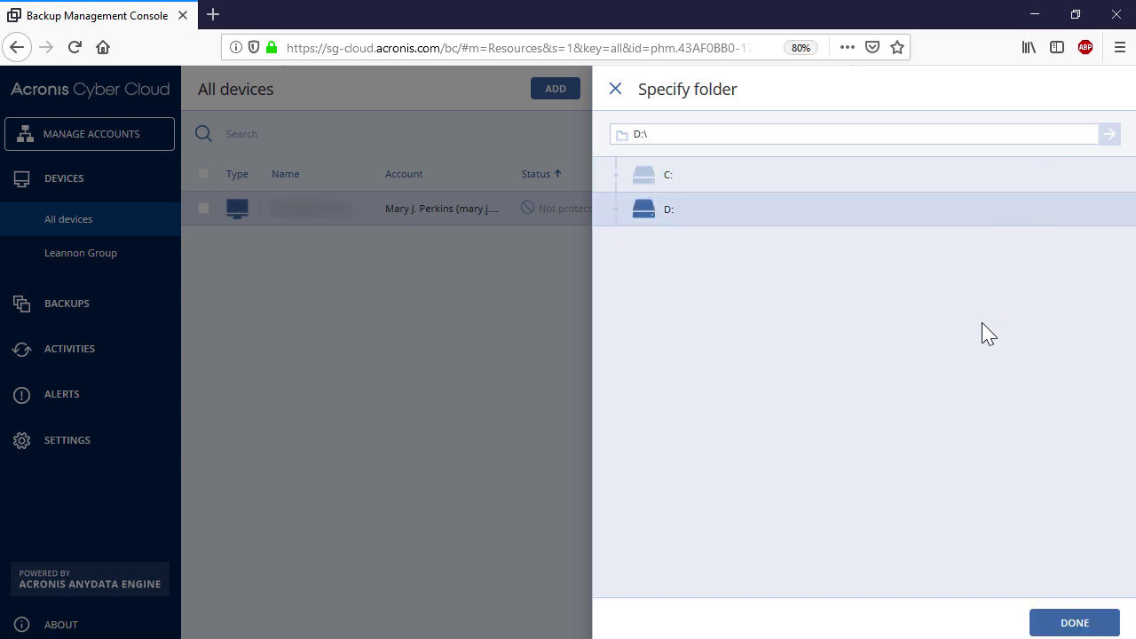
left_click(1067, 627)
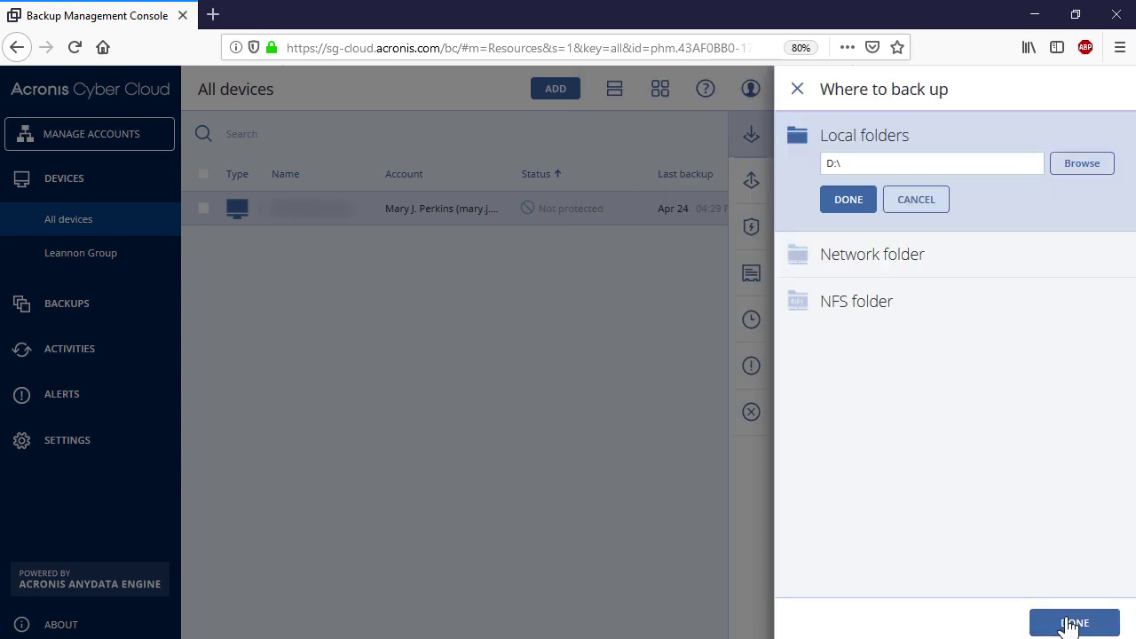
left_click(1067, 627)
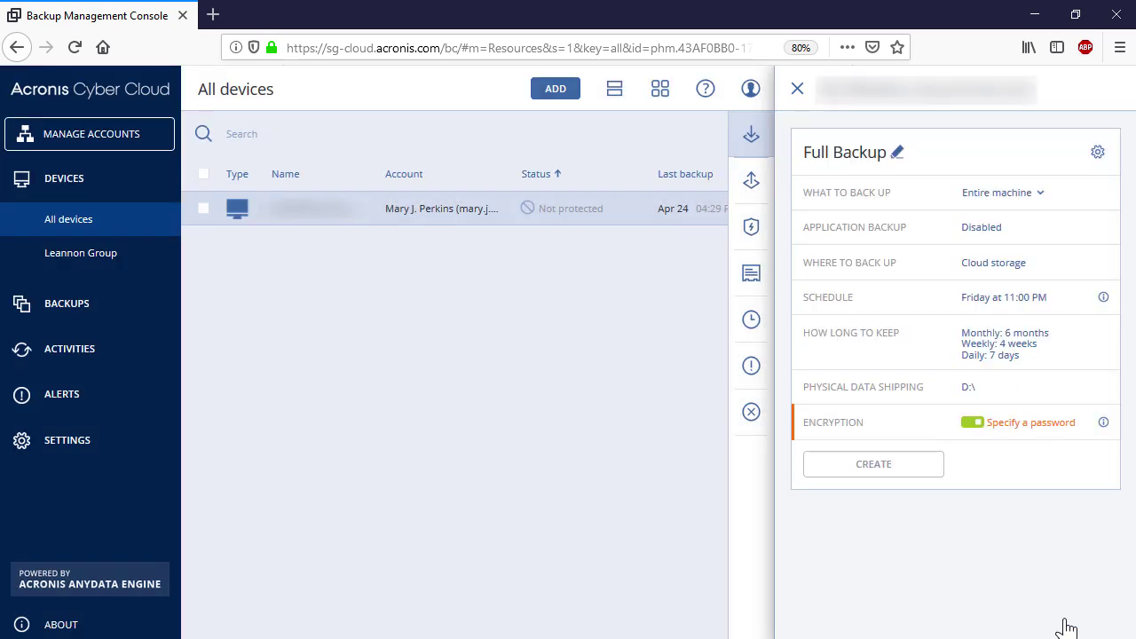
Encrypt the plan with AES 256 using an entered and confirmed password
left_click(1046, 424)
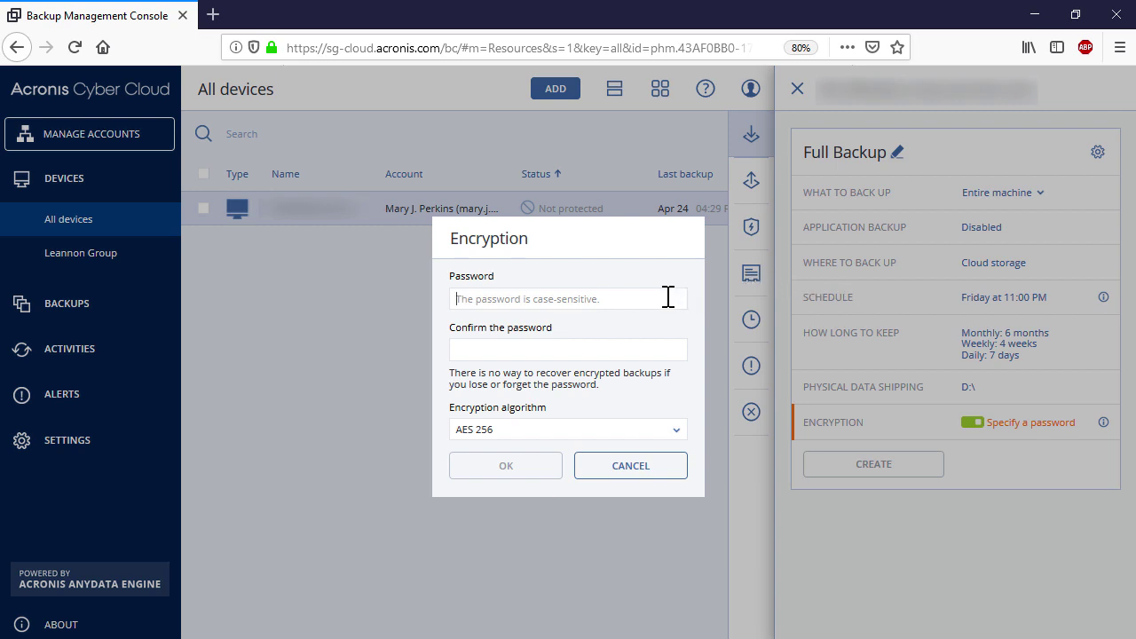
type("•••")
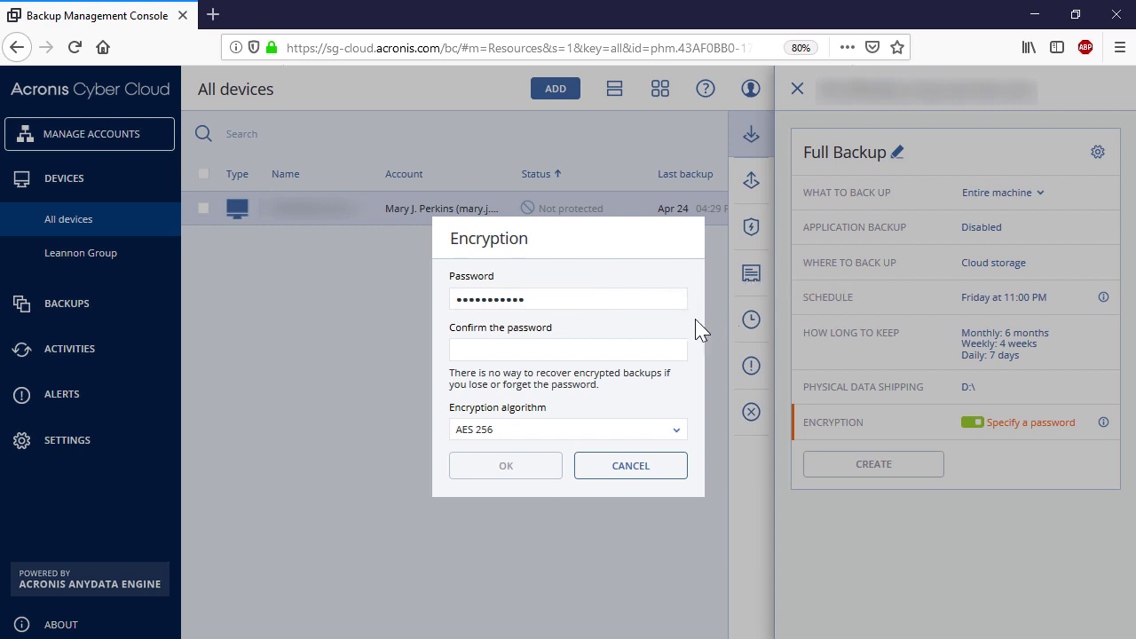
type("•••••••••••")
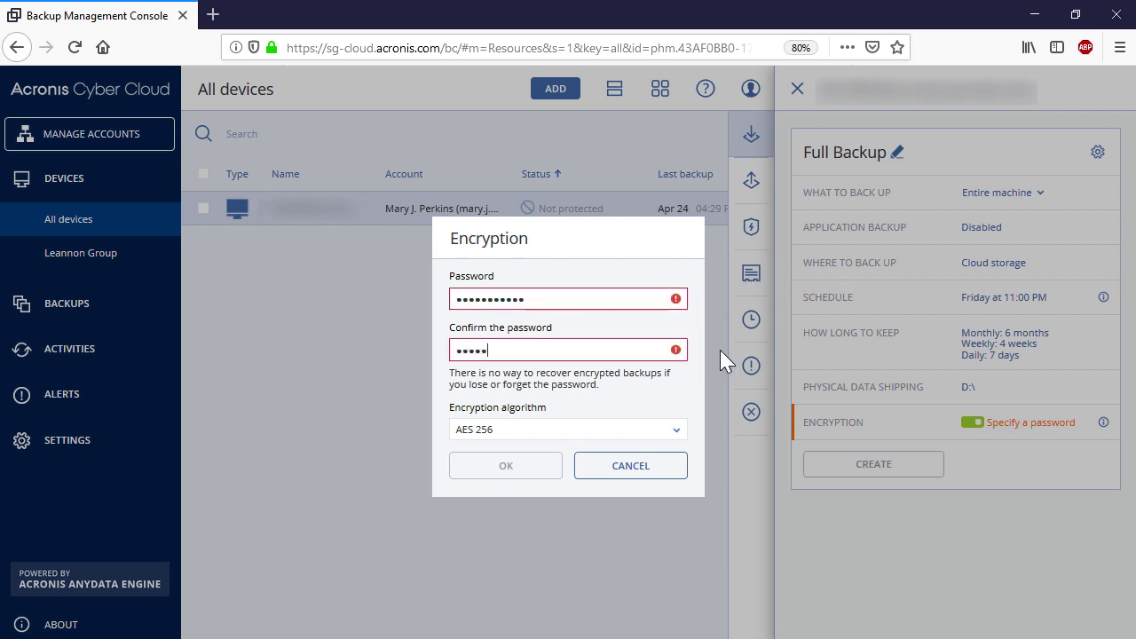
left_click(670, 431)
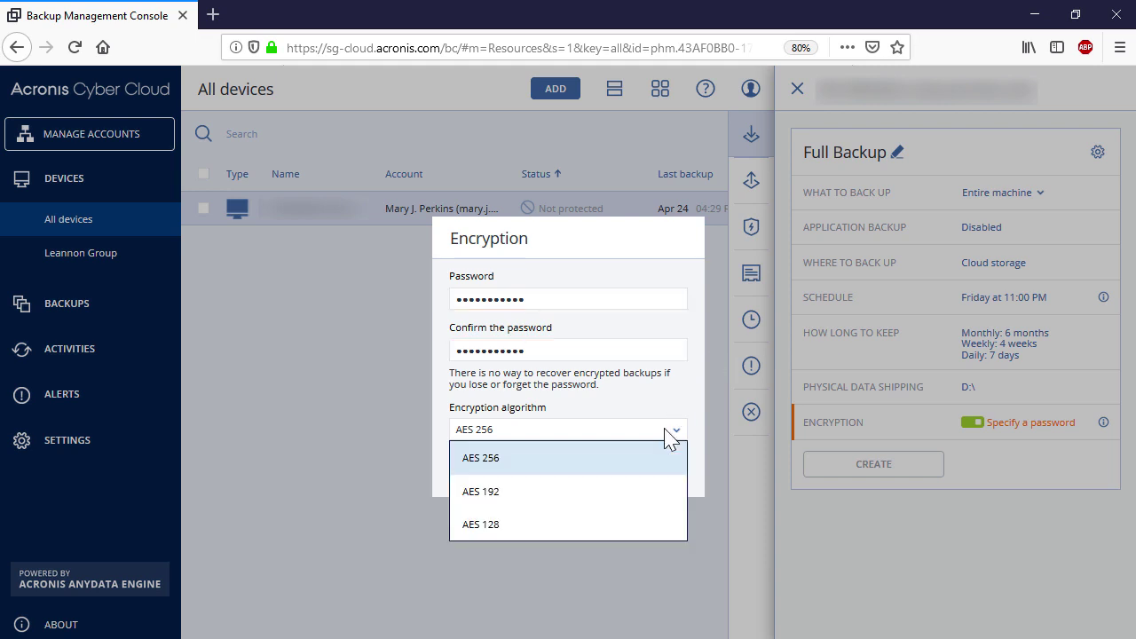
left_click(657, 468)
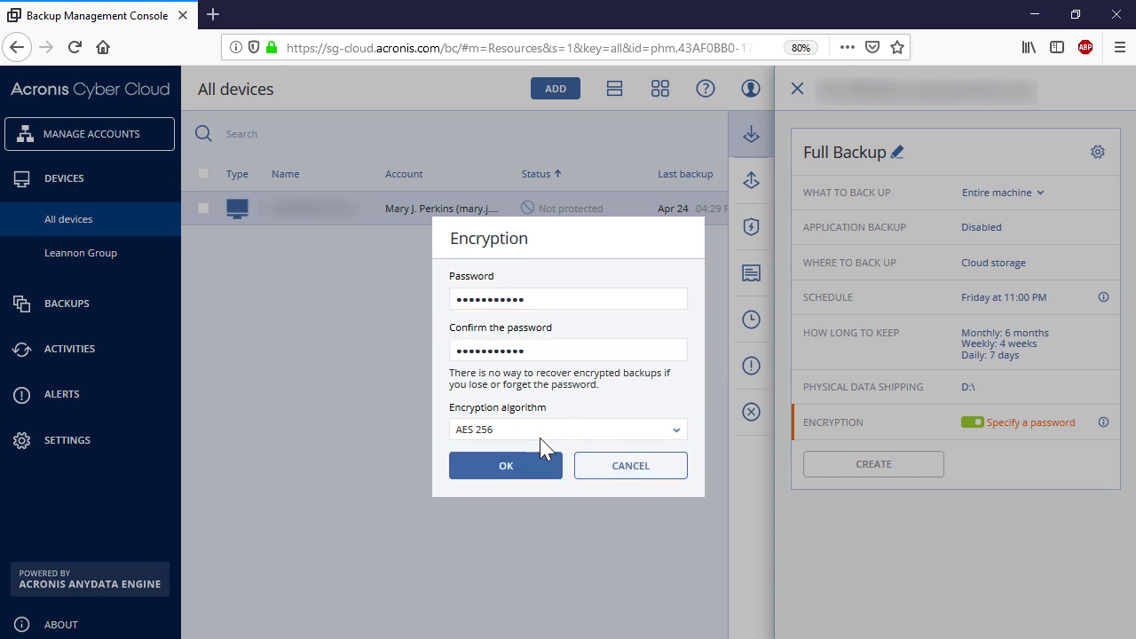
left_click(532, 470)
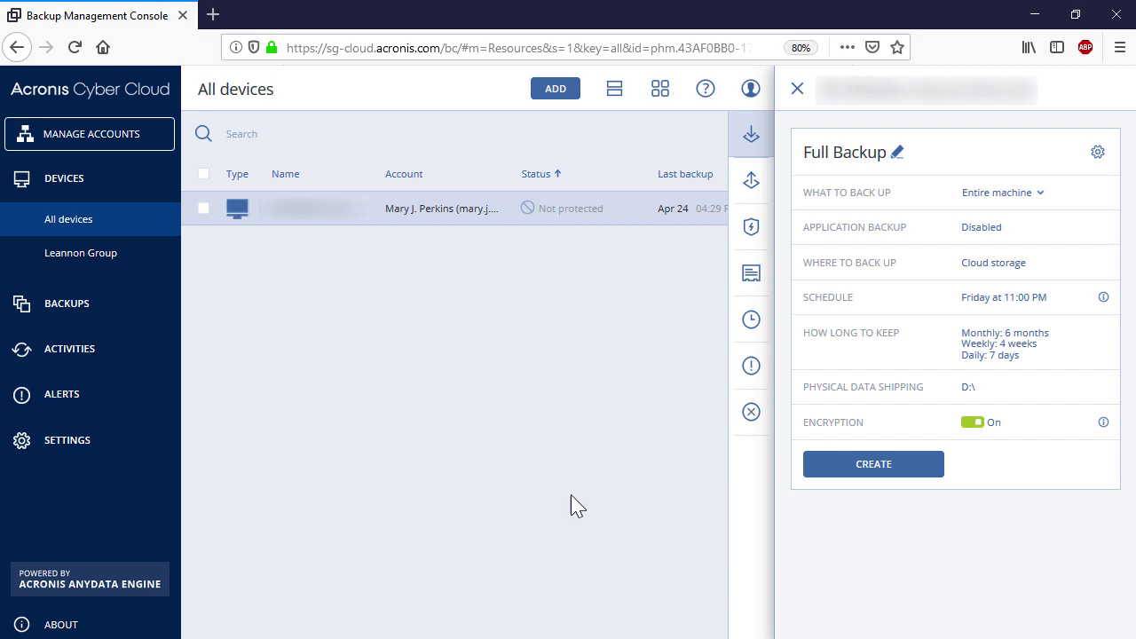
Create the Full Backup plan, dismiss the bootable media reminder, and run the backup now
left_click(879, 471)
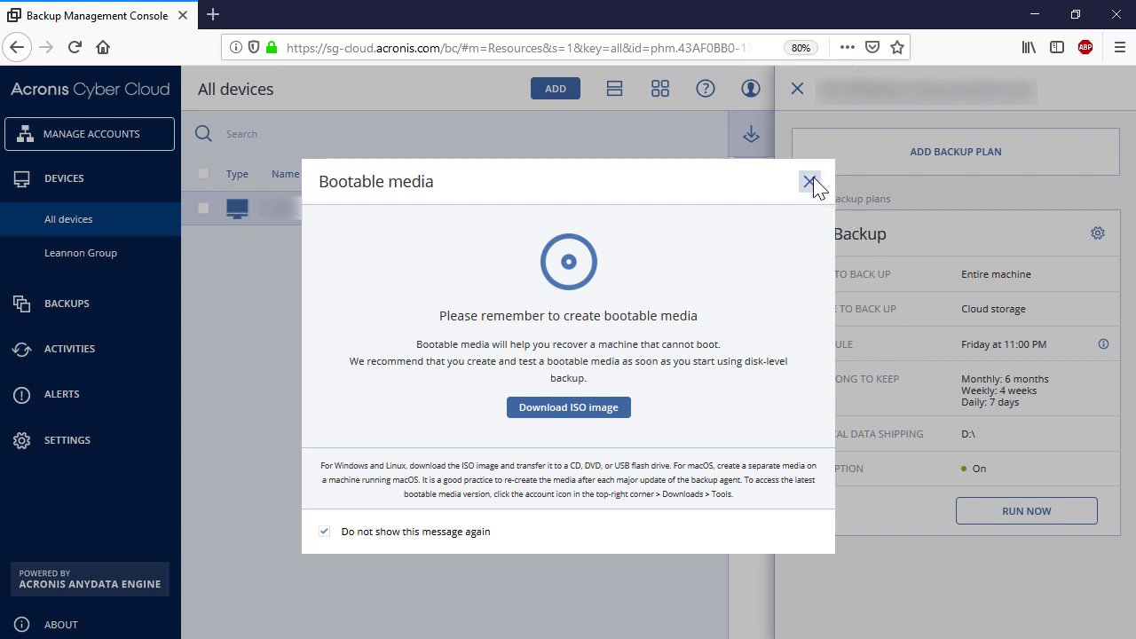
left_click(809, 182)
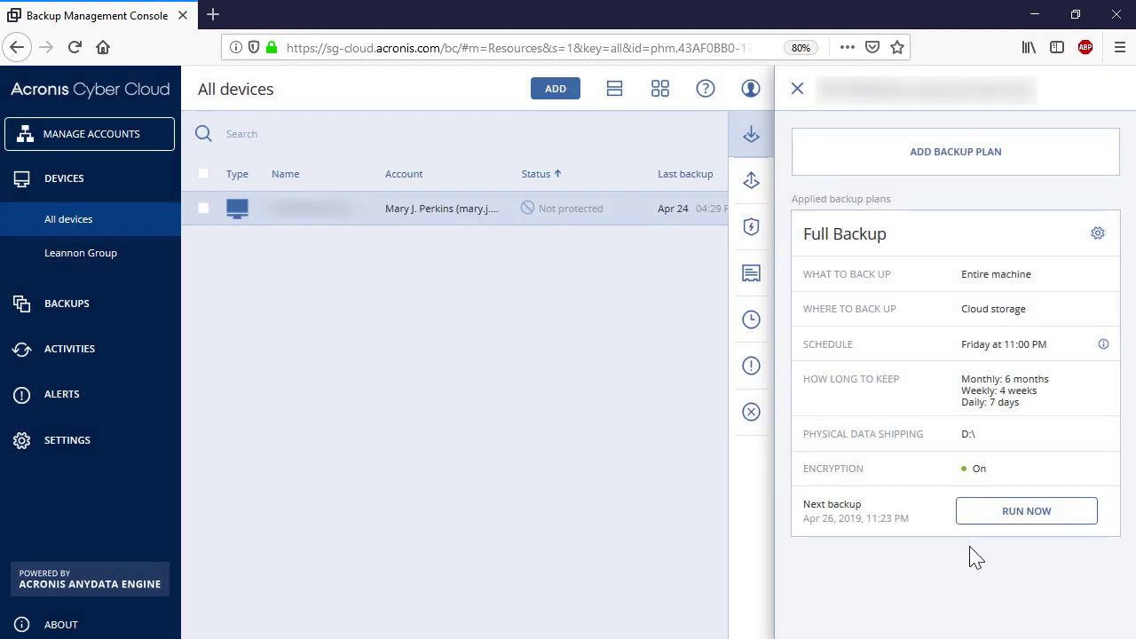
left_click(1011, 520)
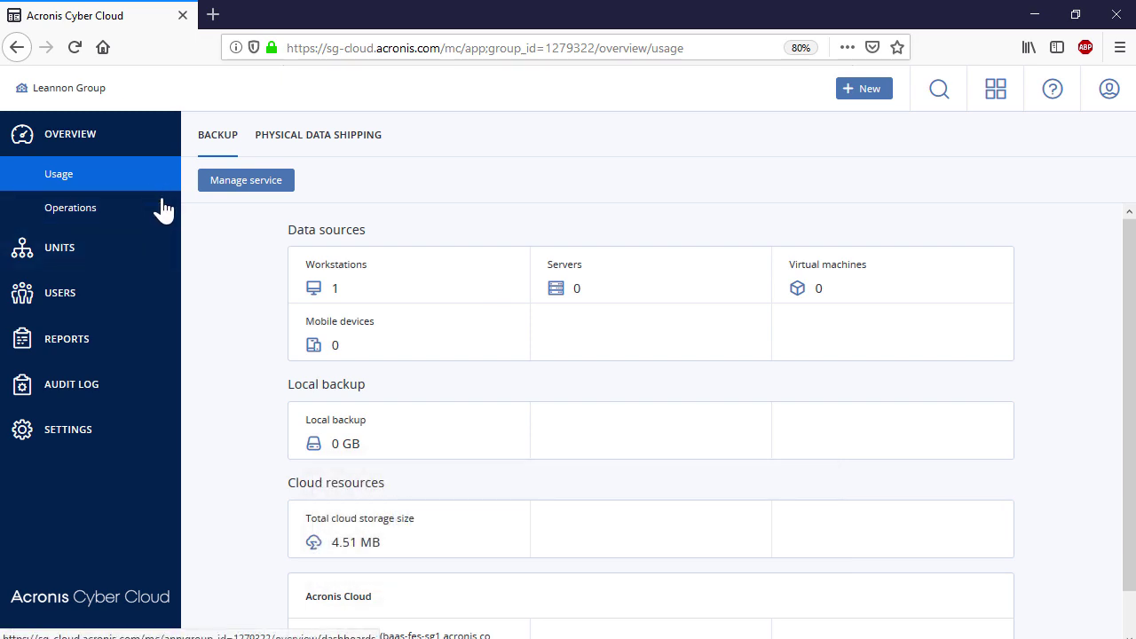
Open Physical Data Shipping service management for the Leannon Group client
left_click(351, 143)
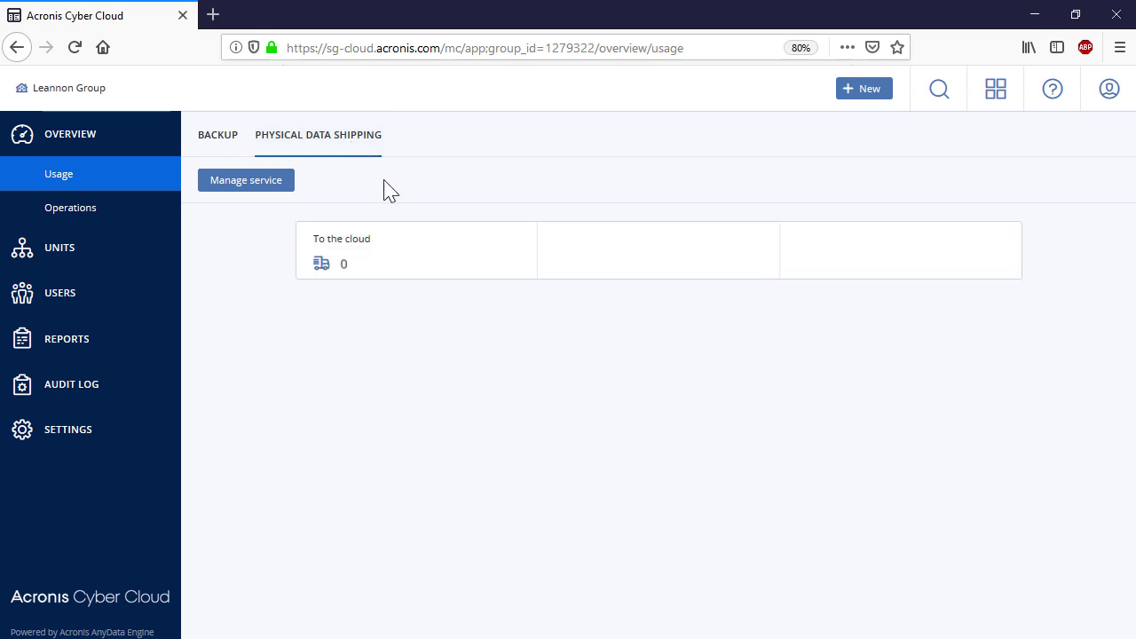
left_click(271, 183)
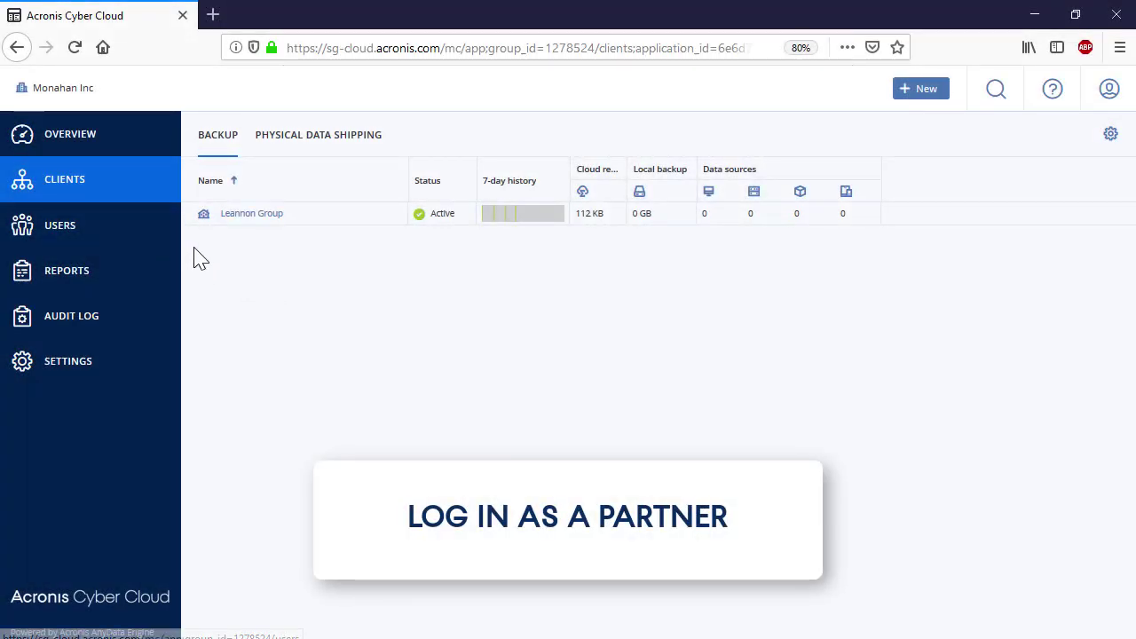
left_click(324, 220)
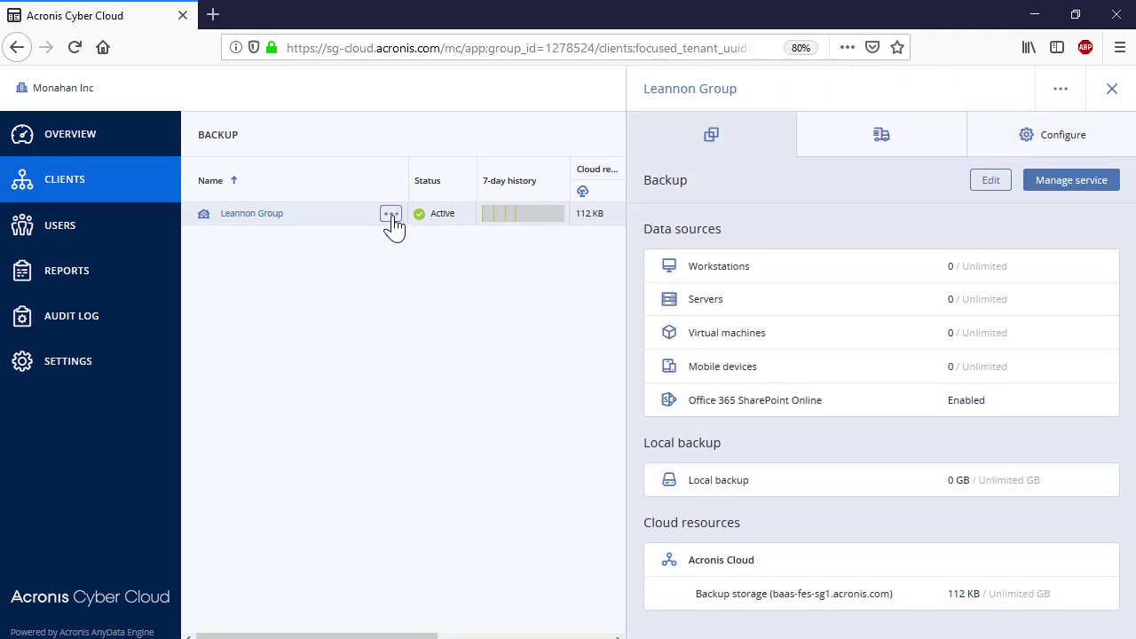
left_click(390, 217)
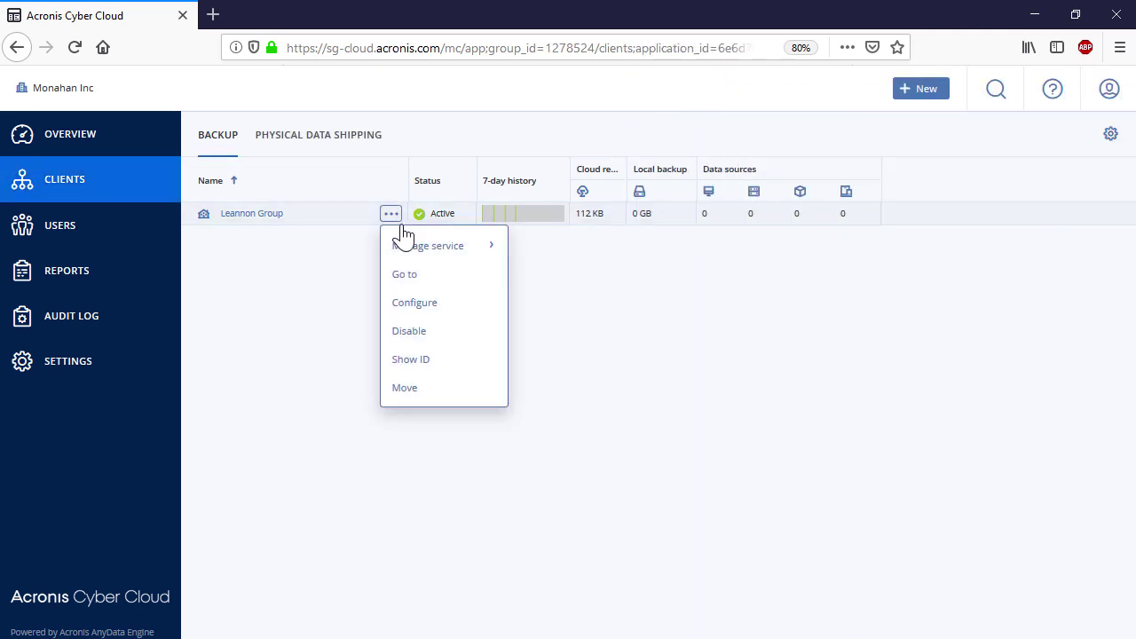
mouse_move(411, 248)
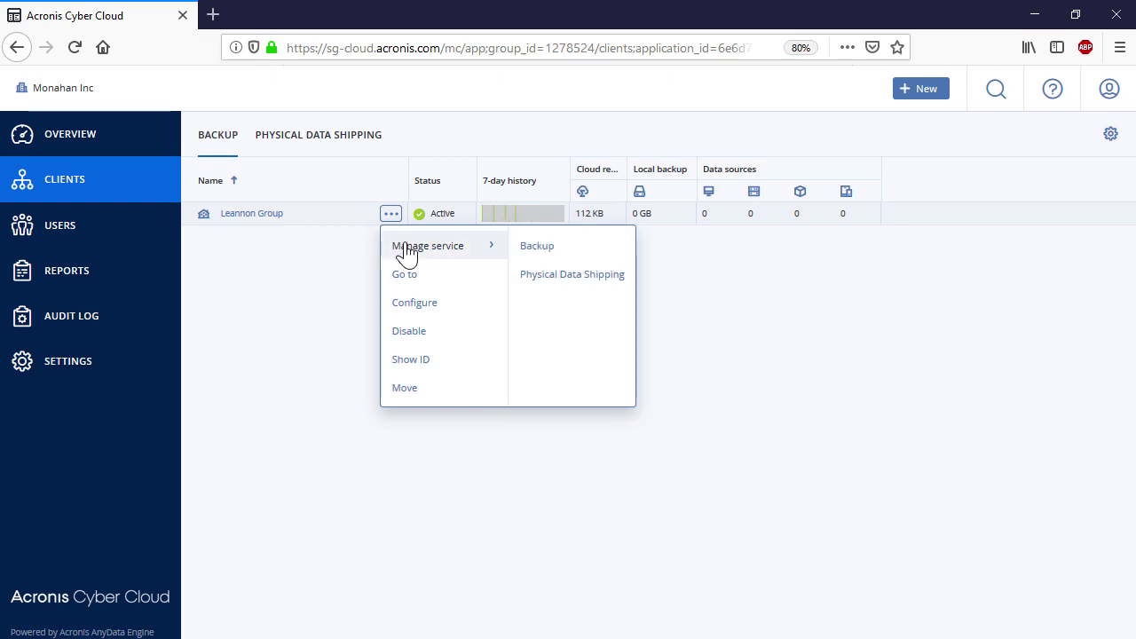
left_click(546, 275)
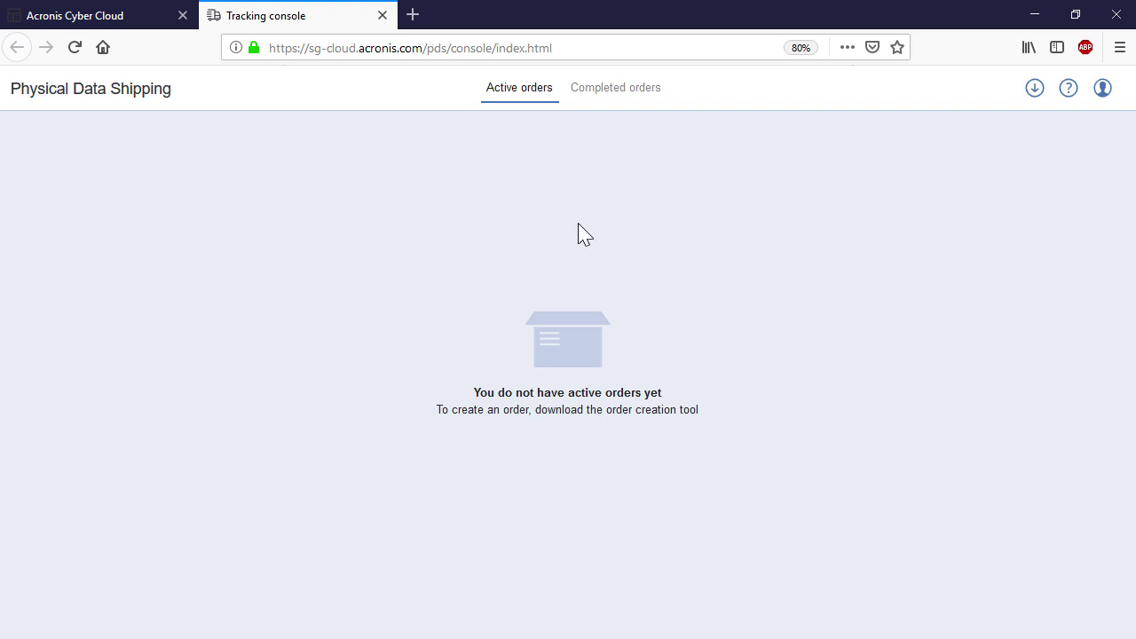
Download the Windows order creation tool and run it from Firefox's downloads
left_click(1034, 89)
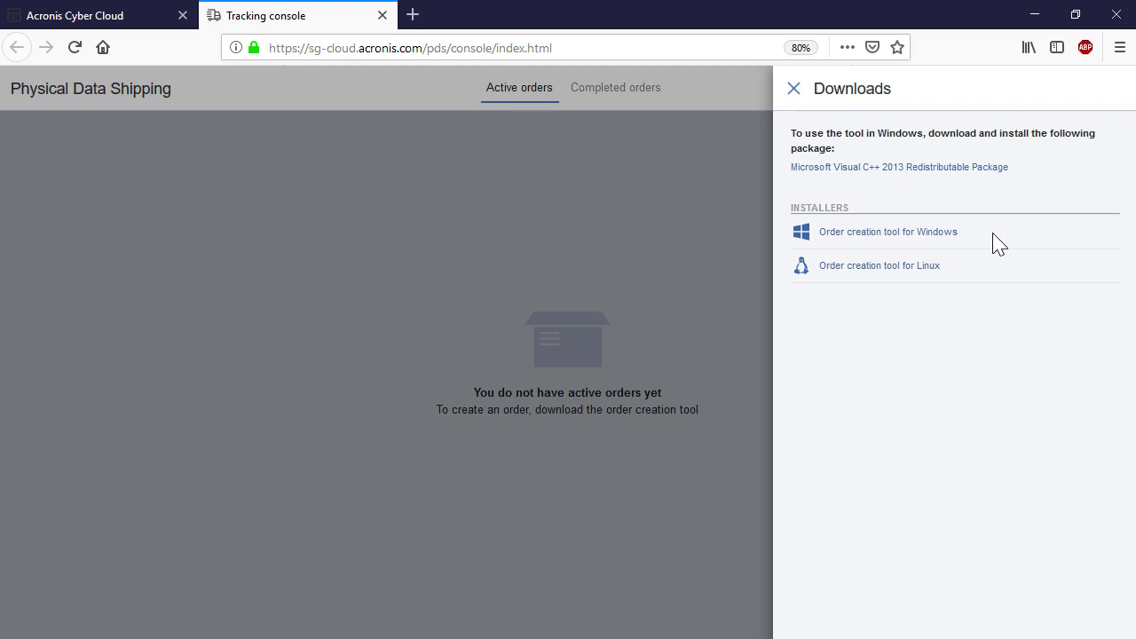
left_click(918, 232)
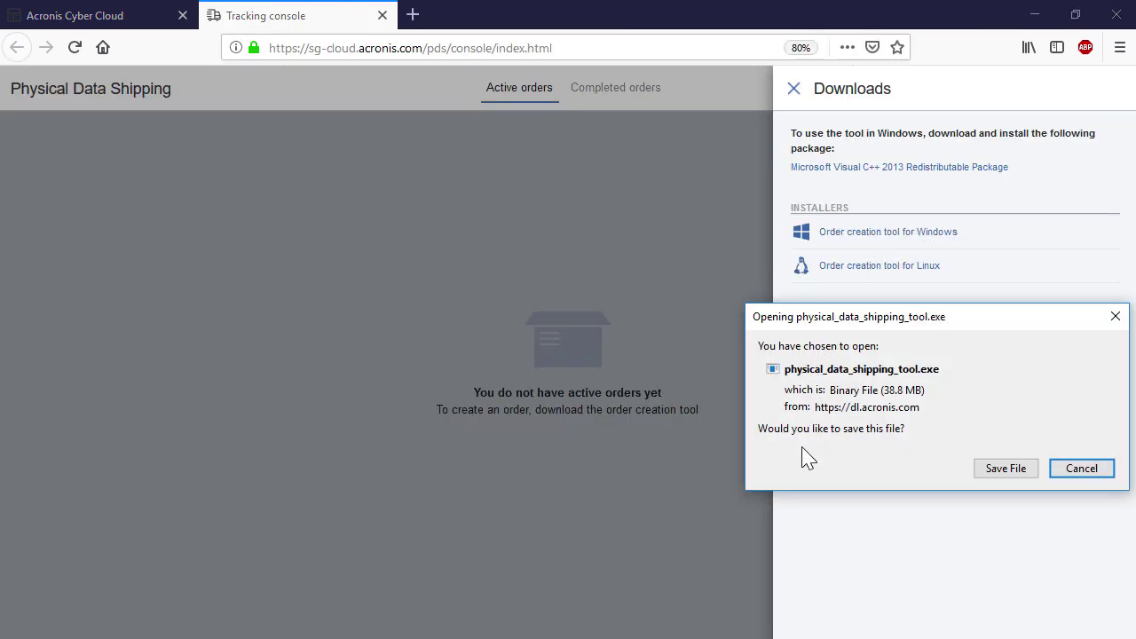
left_click(985, 468)
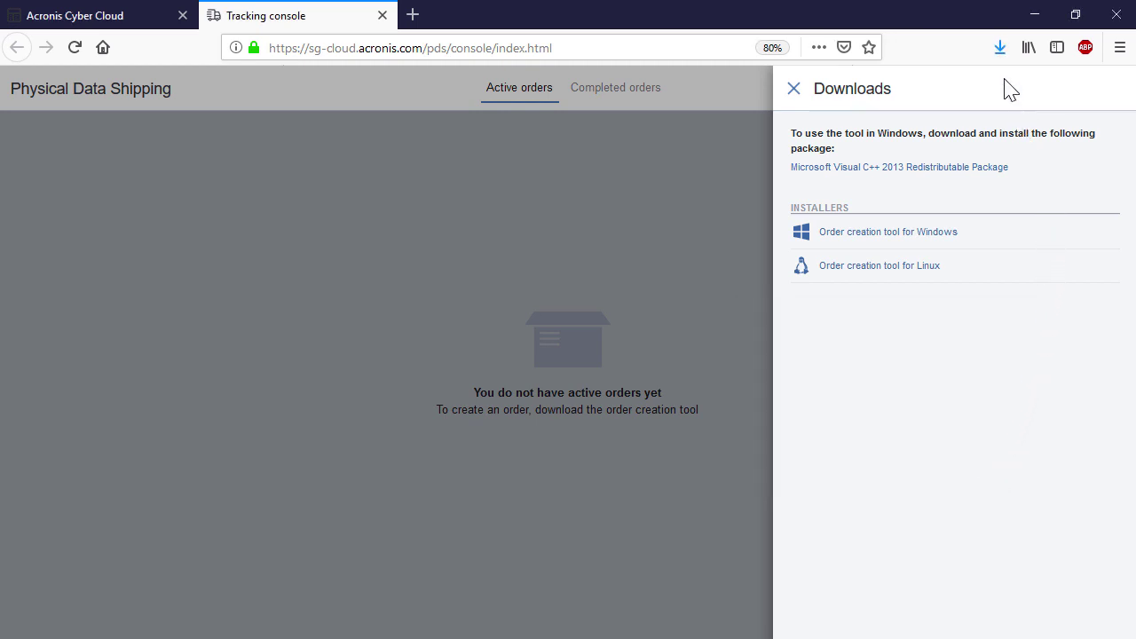
left_click(1000, 49)
left_click(910, 96)
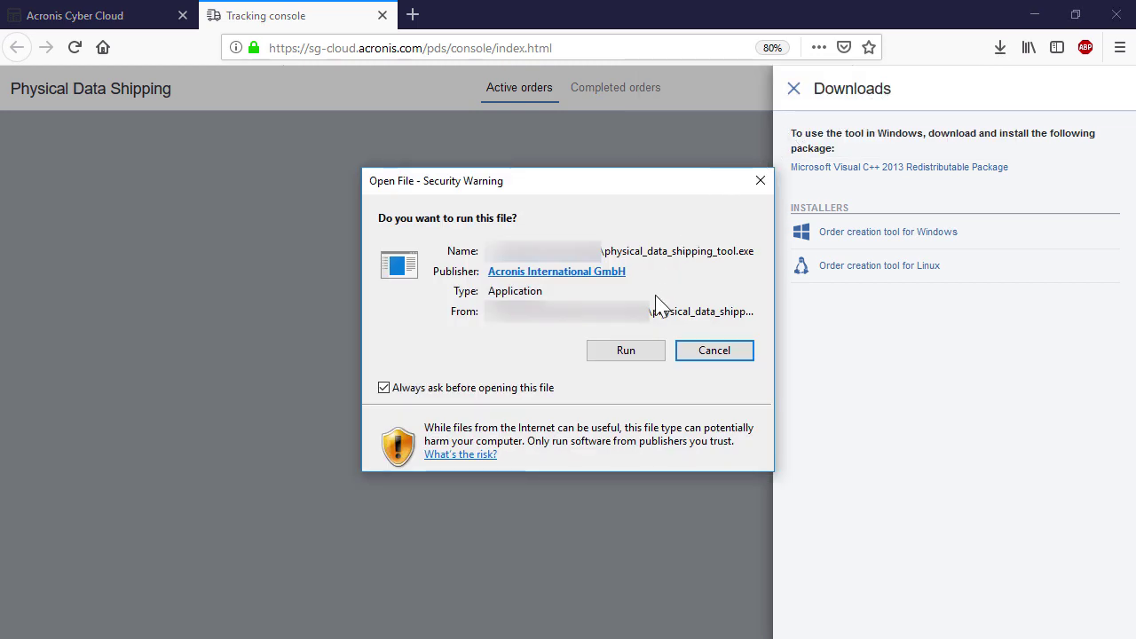
left_click(626, 350)
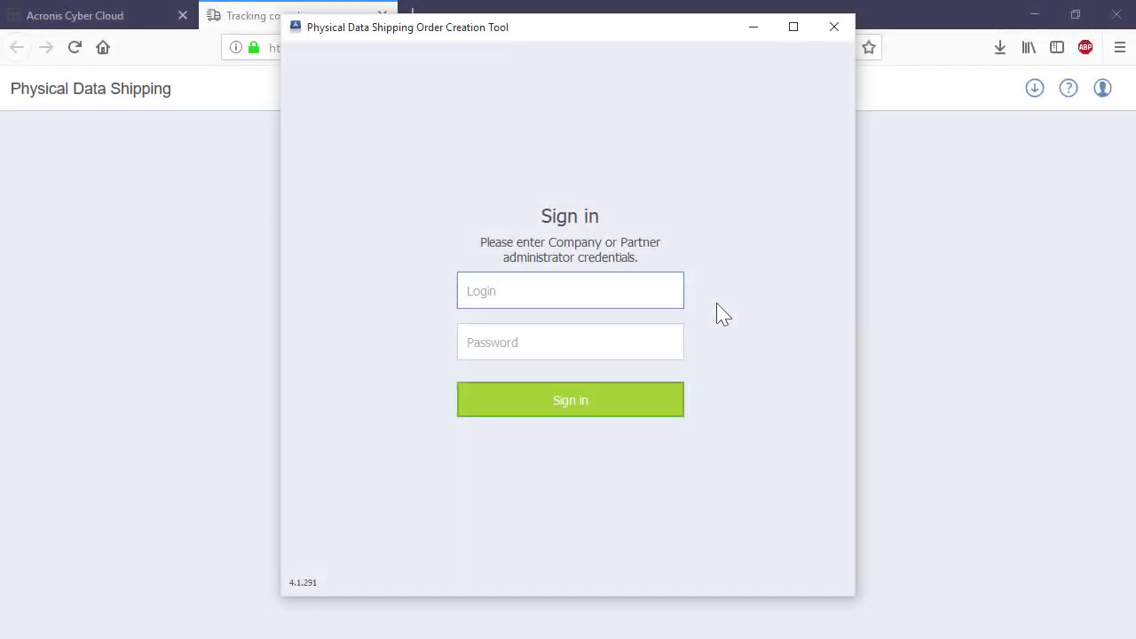
Sign in to the Order Creation Tool with the administrator e-mail and password
left_click(677, 338)
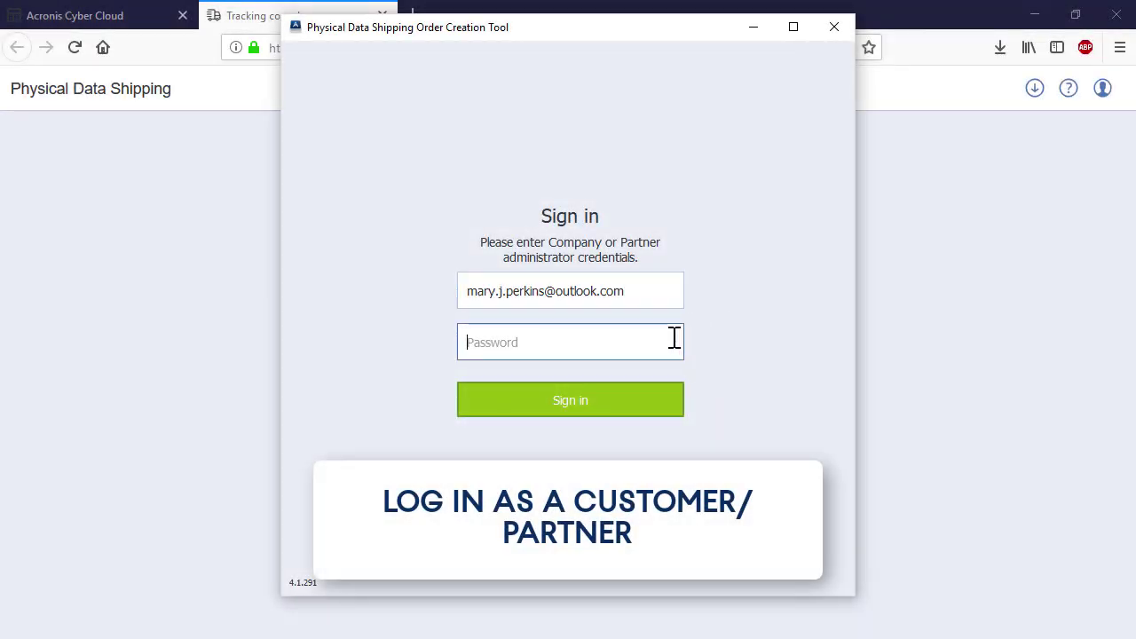
type("•••••••••••")
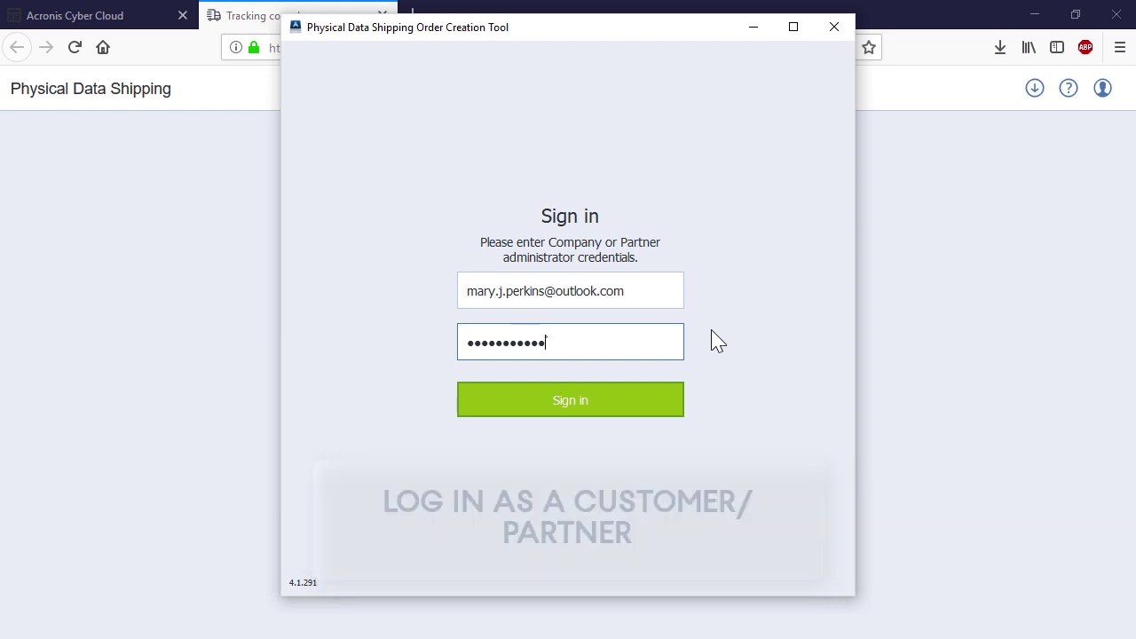
left_click(645, 398)
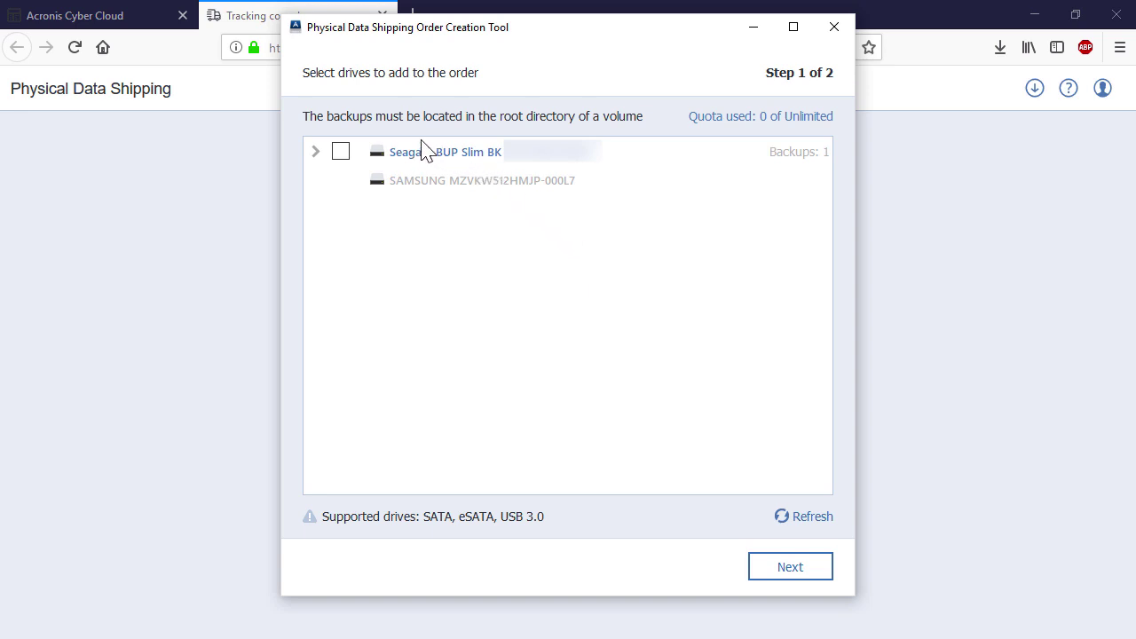
Add the Seagate drive with its backup to the order and continue to step 2
left_click(341, 151)
left_click(316, 152)
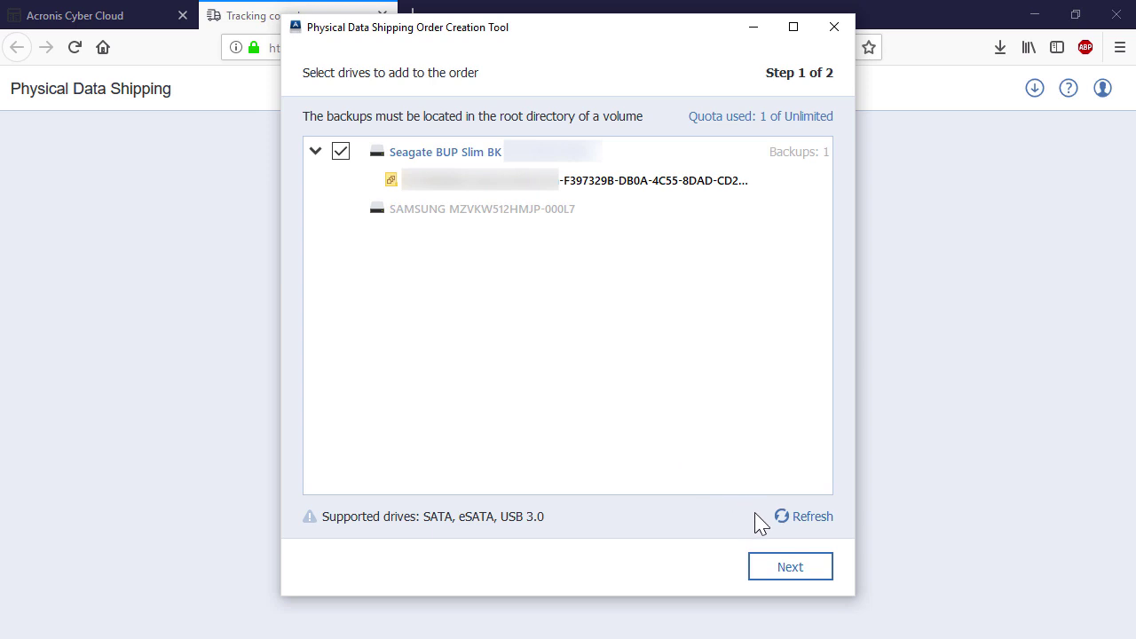
left_click(786, 566)
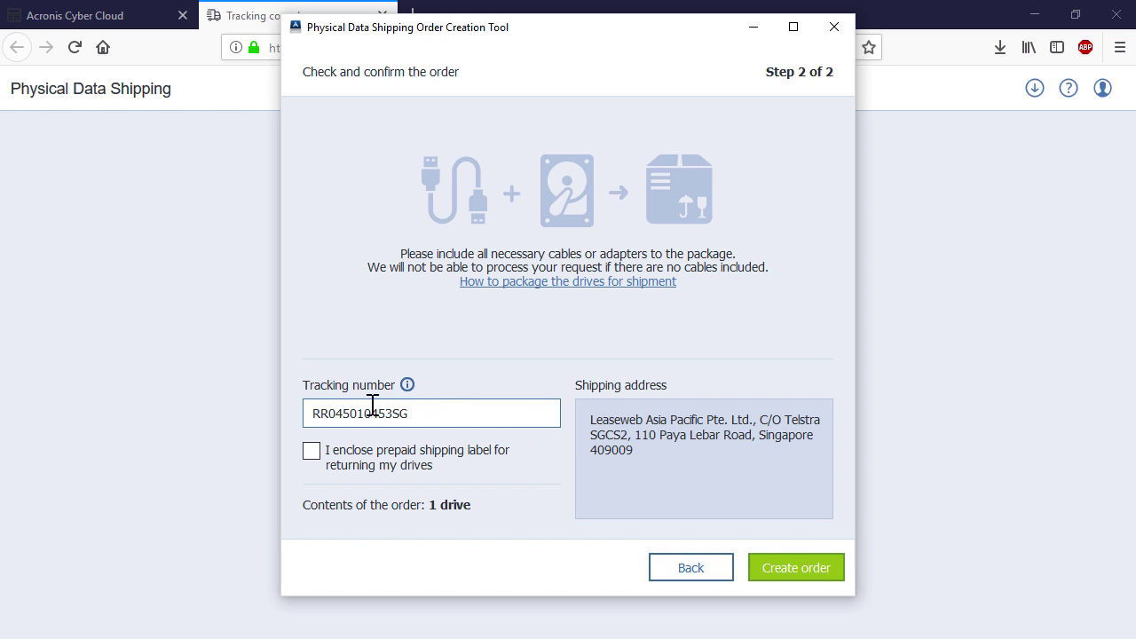
Submit the order with a prepaid shipping label enclosed, then expand its backup details
left_click(312, 451)
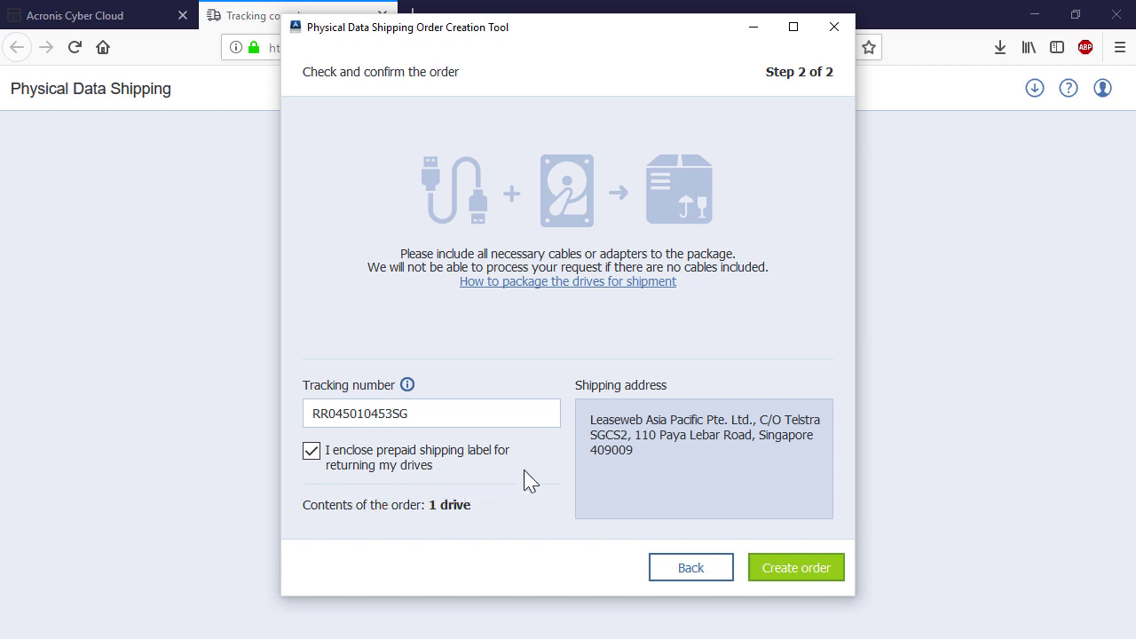
left_click(781, 569)
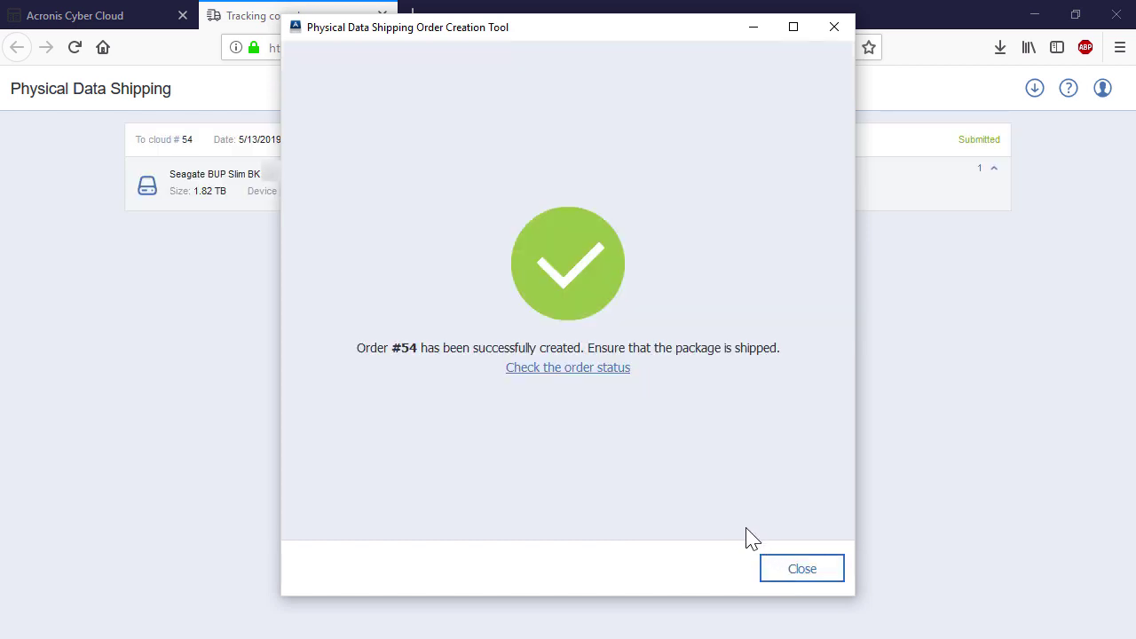
left_click(781, 569)
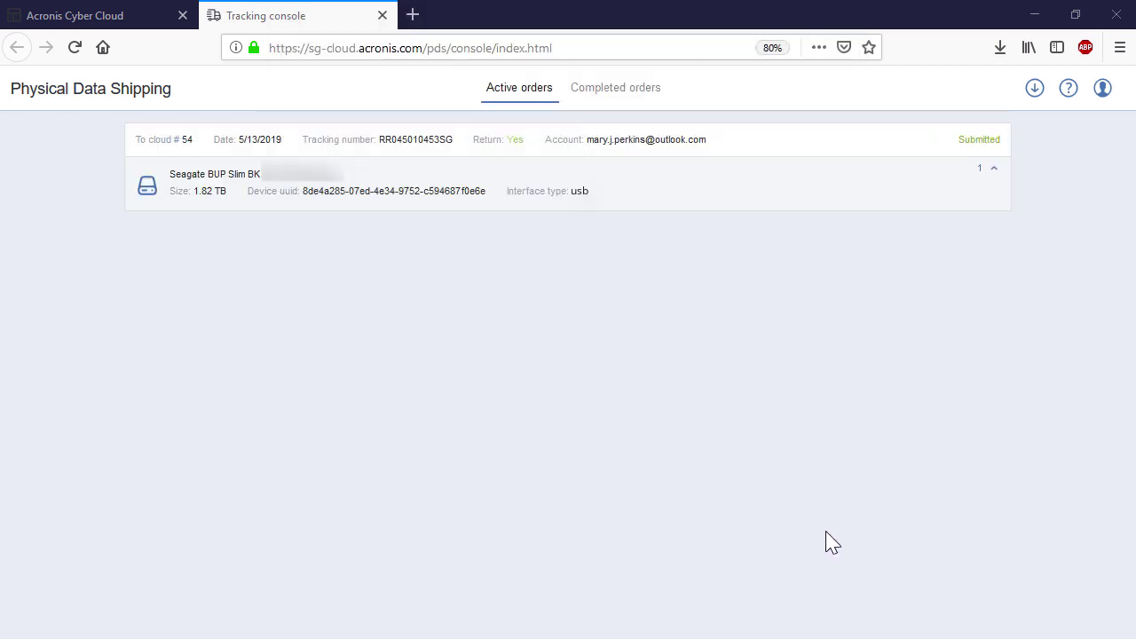
left_click(994, 174)
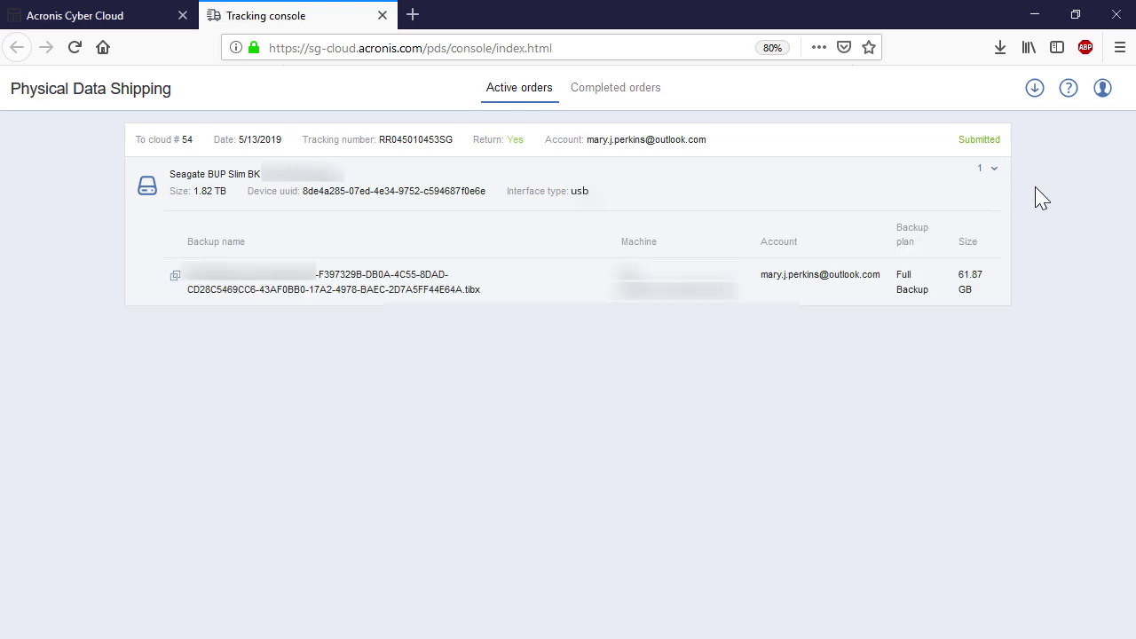